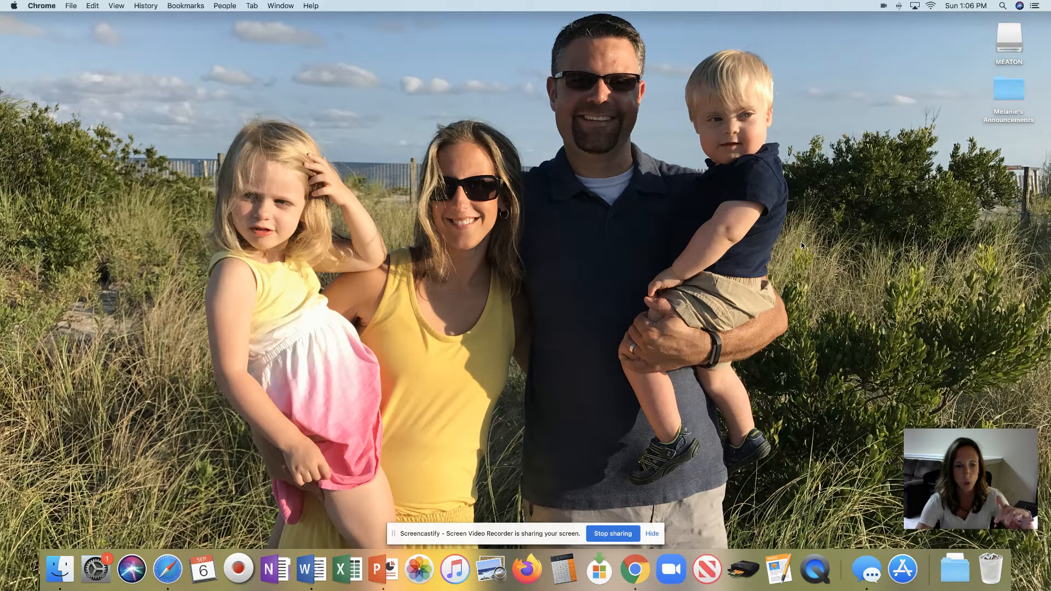
- Switch to Microsoft Word and create a new blank document
left_click(312, 570)
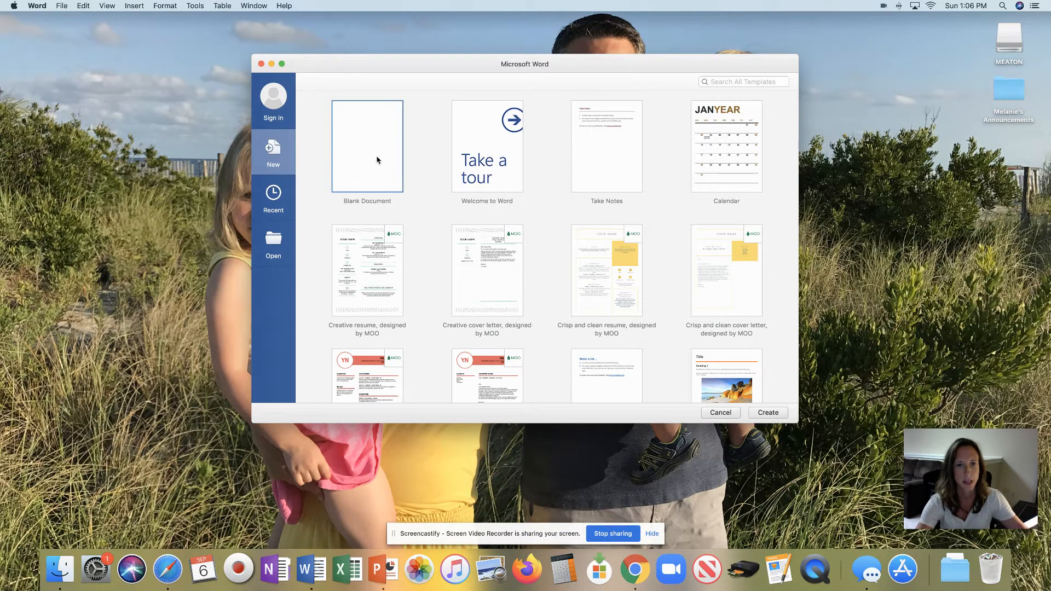
double_click(376, 159)
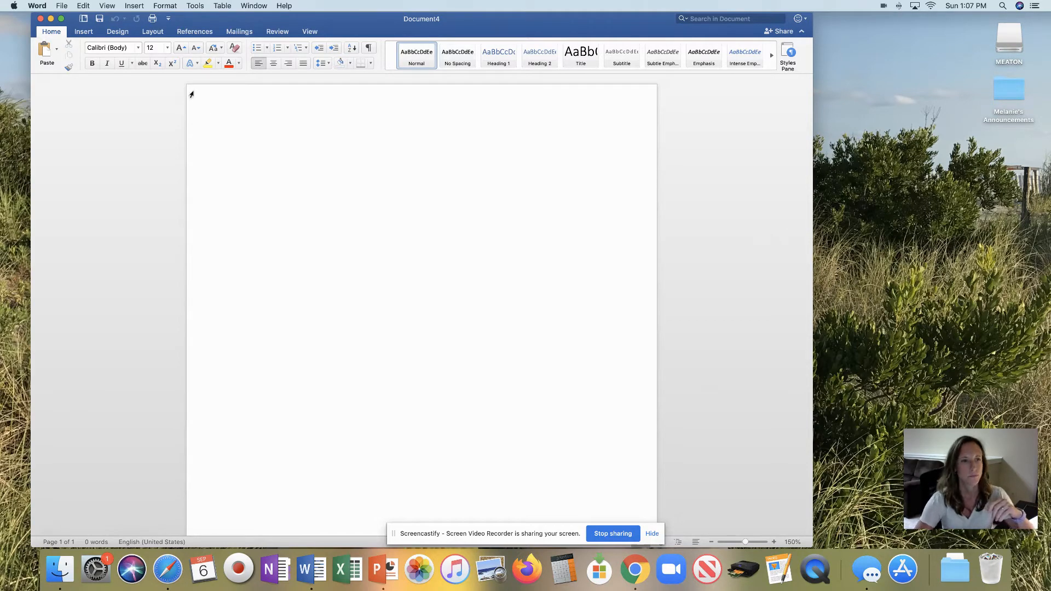
- Set the blank document's font to Times New Roman
left_click(138, 49)
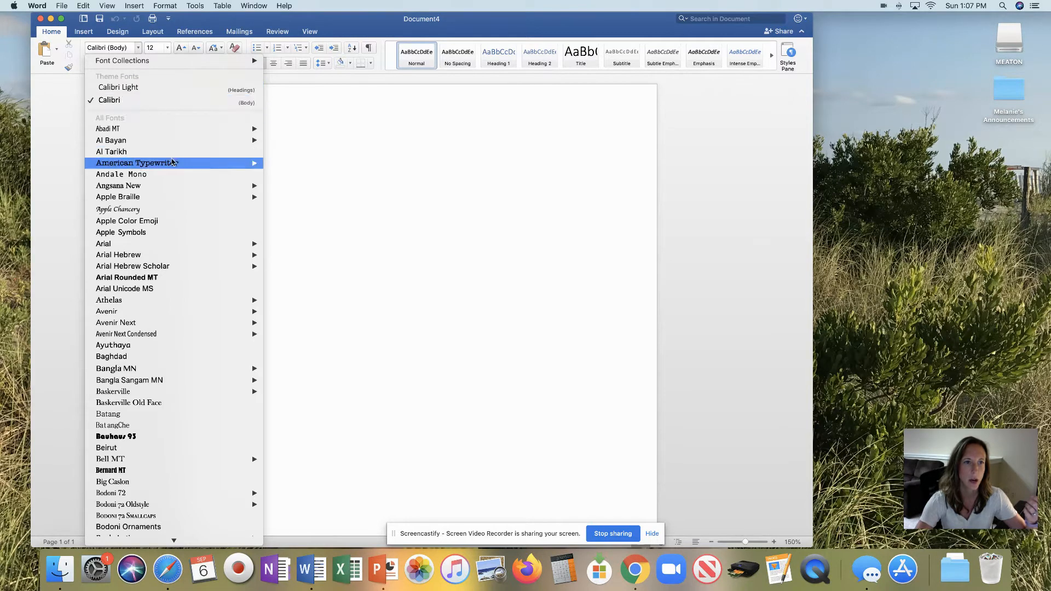
mouse_move(172, 165)
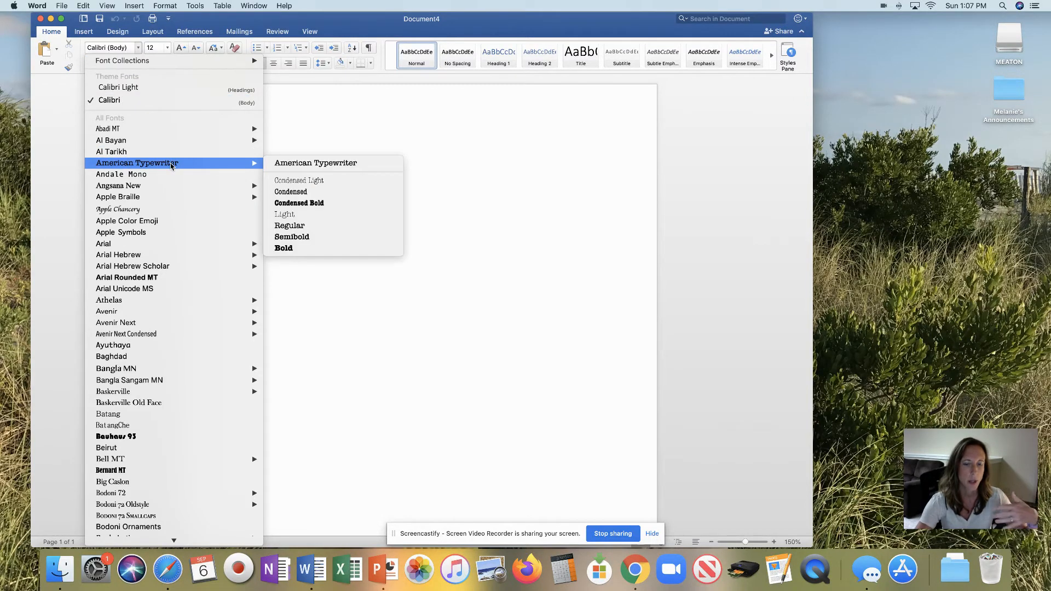
scroll(172, 167, "down", 5)
scroll(133, 191, "up", 3)
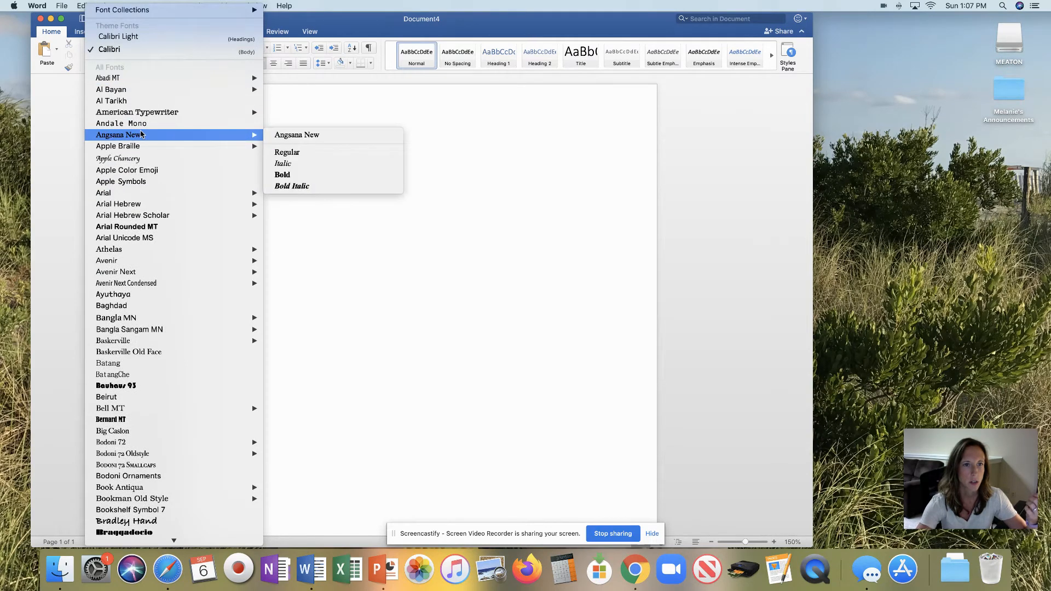
scroll(141, 133, "down", 2)
scroll(140, 133, "up", 2)
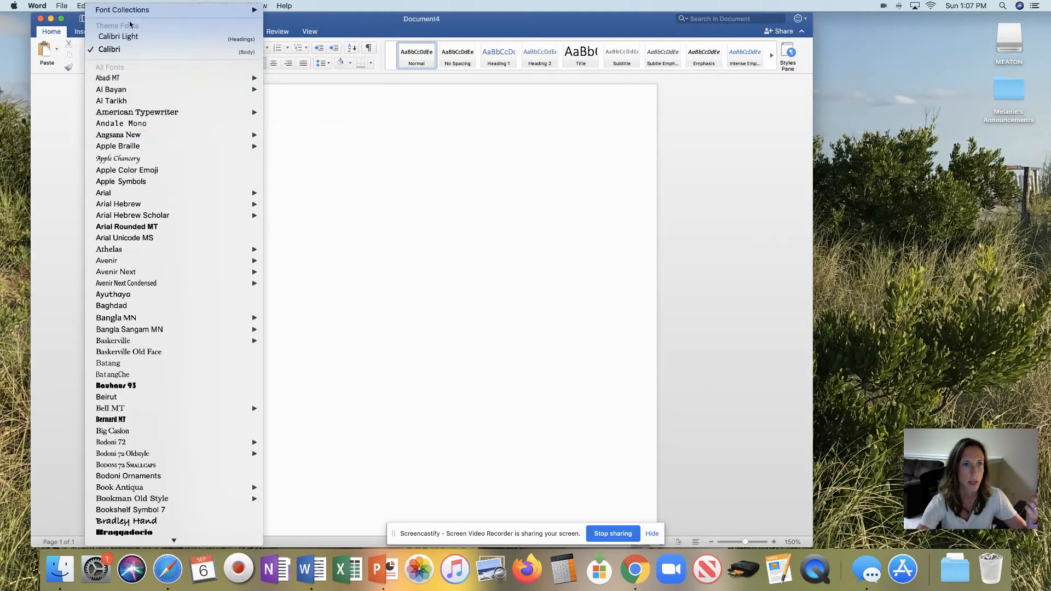
scroll(156, 182, "down", 20)
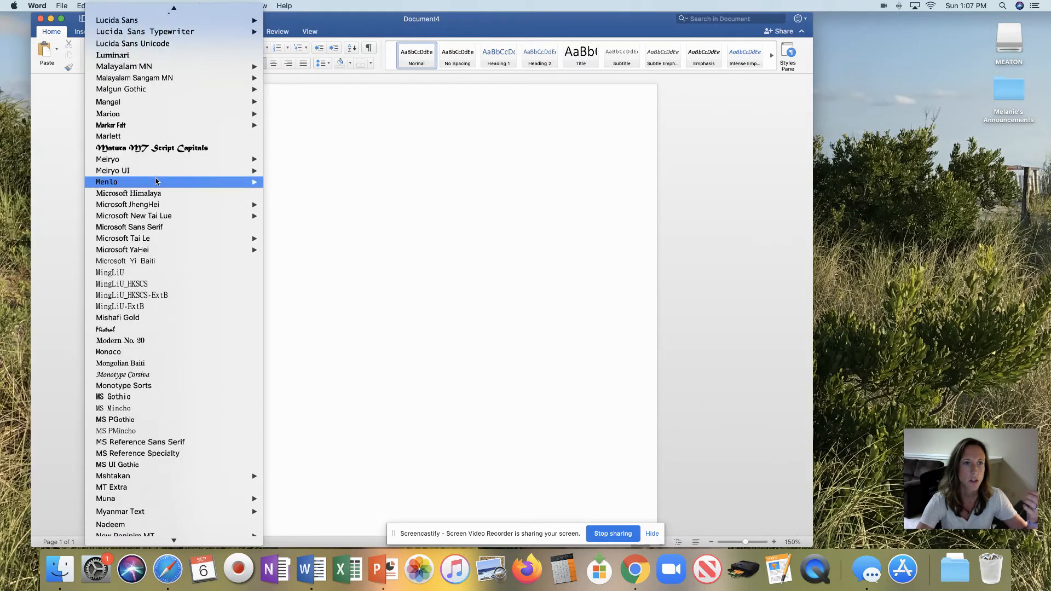
scroll(156, 182, "down", 20)
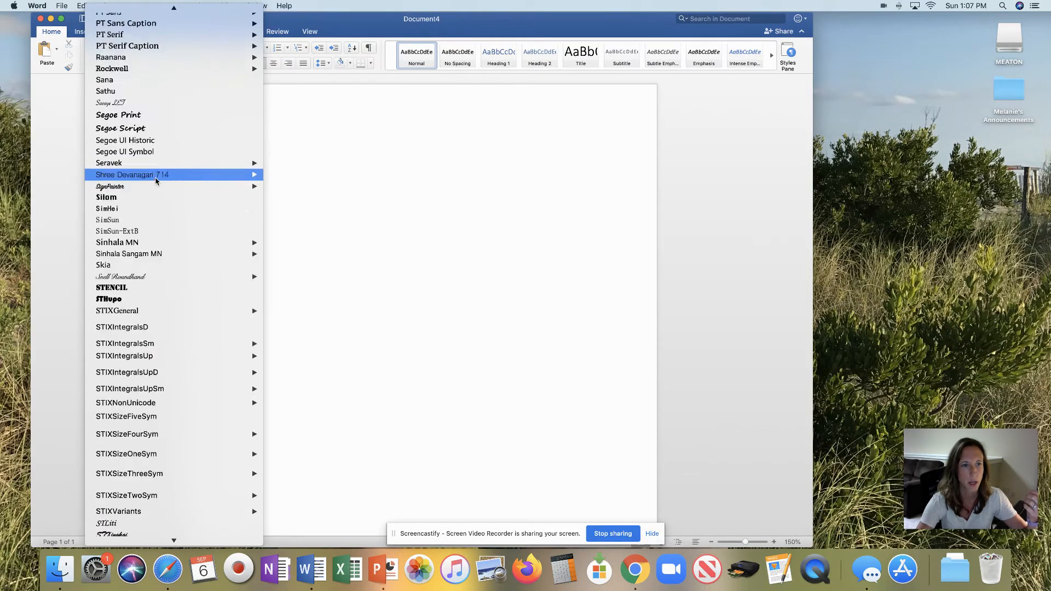
scroll(156, 182, "down", 20)
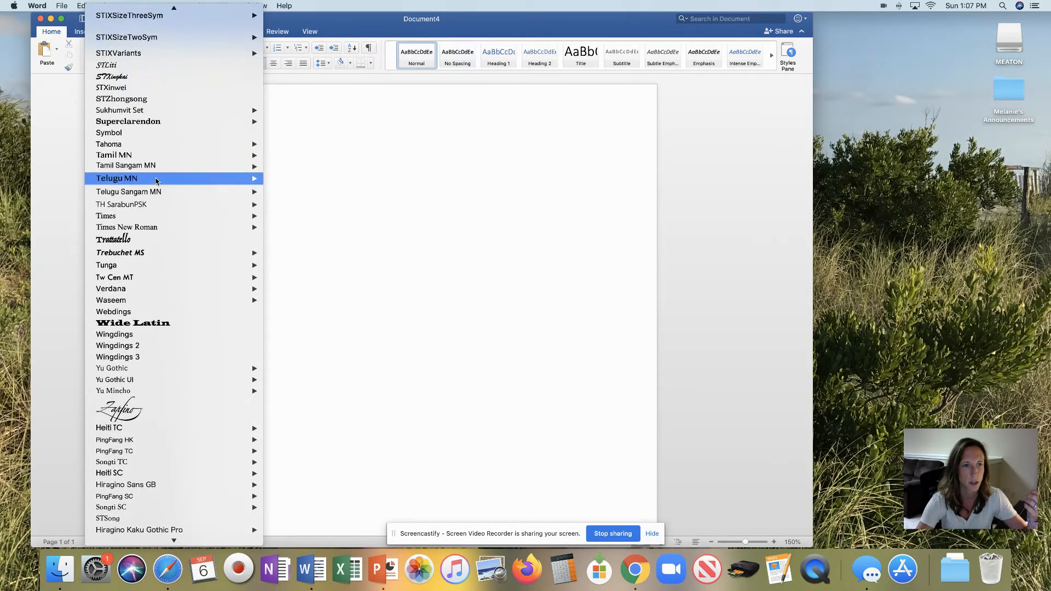
scroll(156, 181, "down", 1)
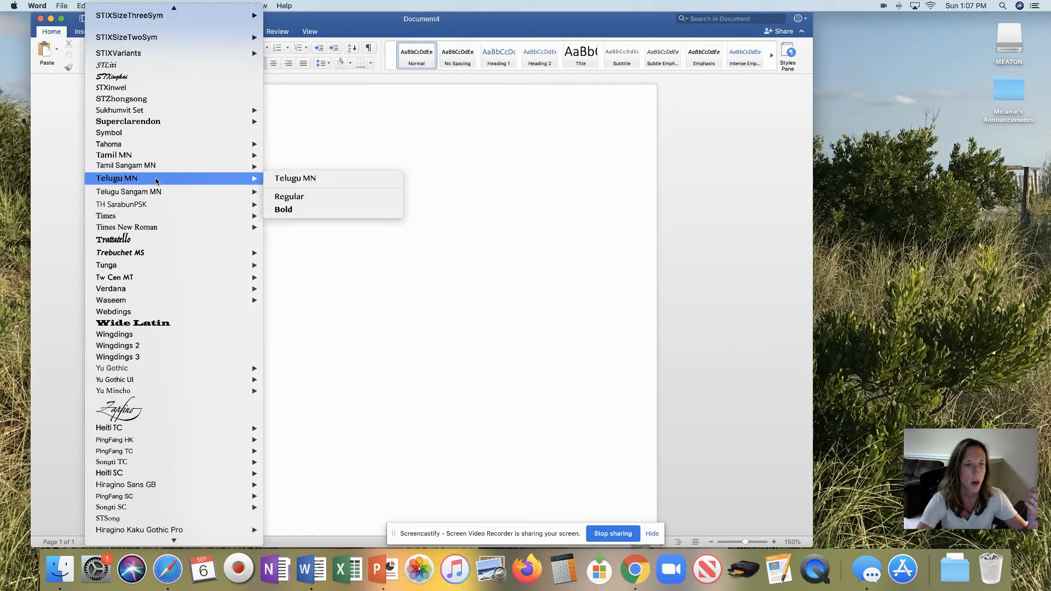
left_click(147, 229)
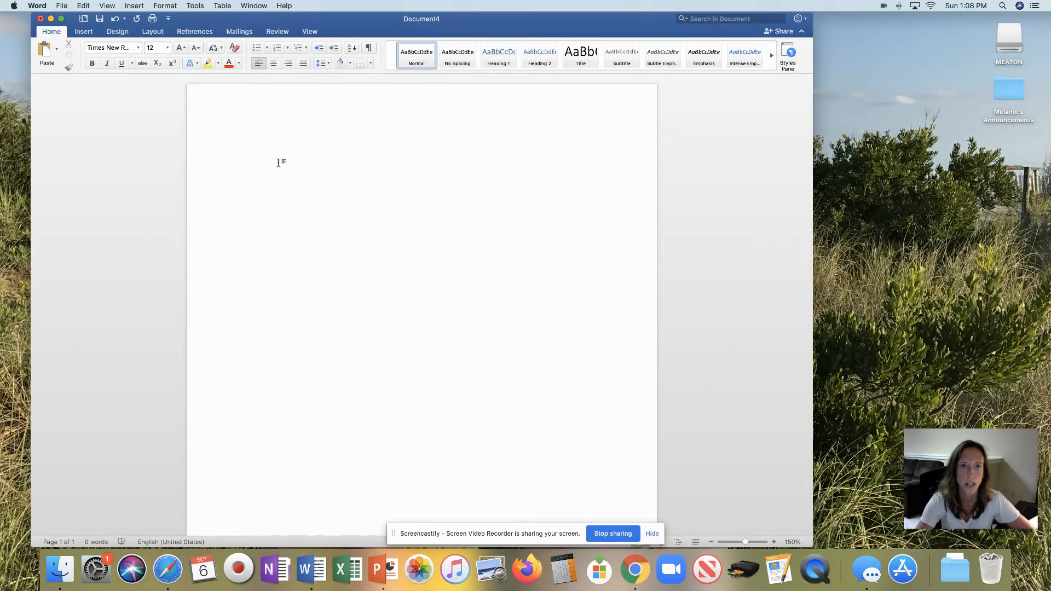
- Insert the built-in Ion (Light) header with a page number into the document
left_click(135, 6)
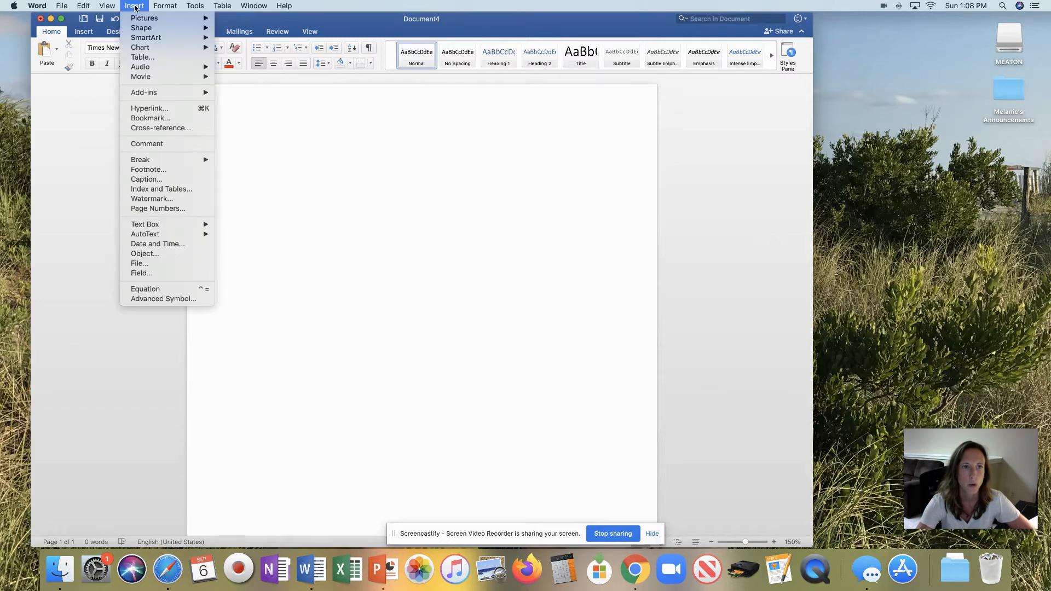
left_click(422, 19)
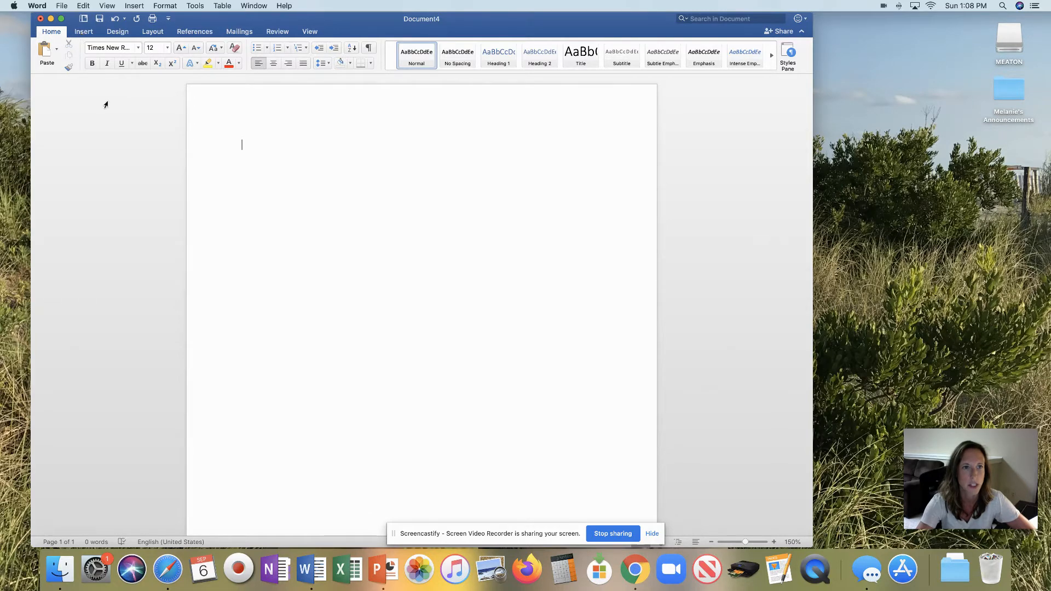
left_click(84, 32)
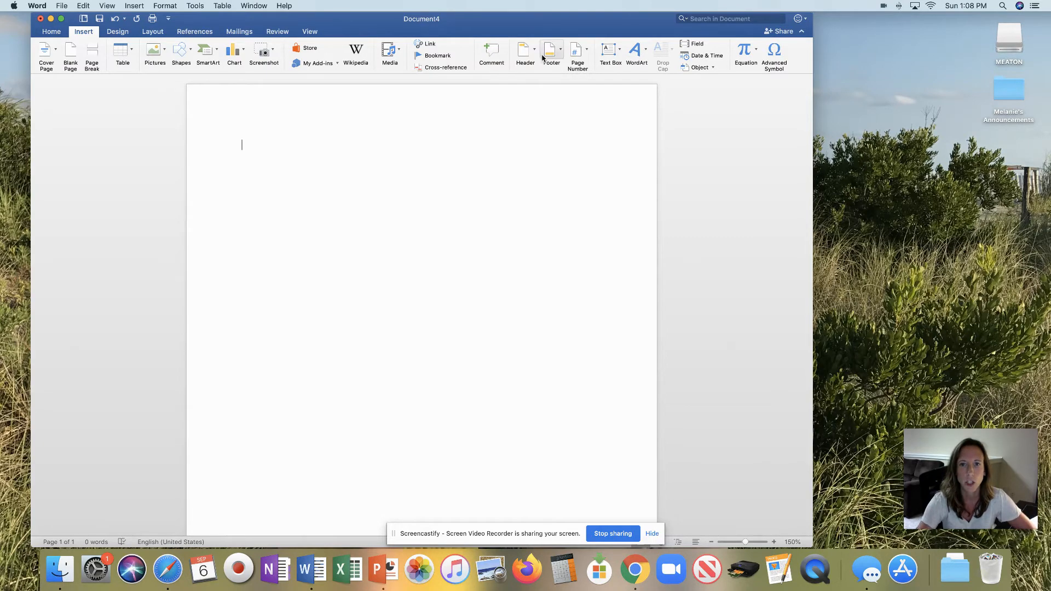
left_click(526, 56)
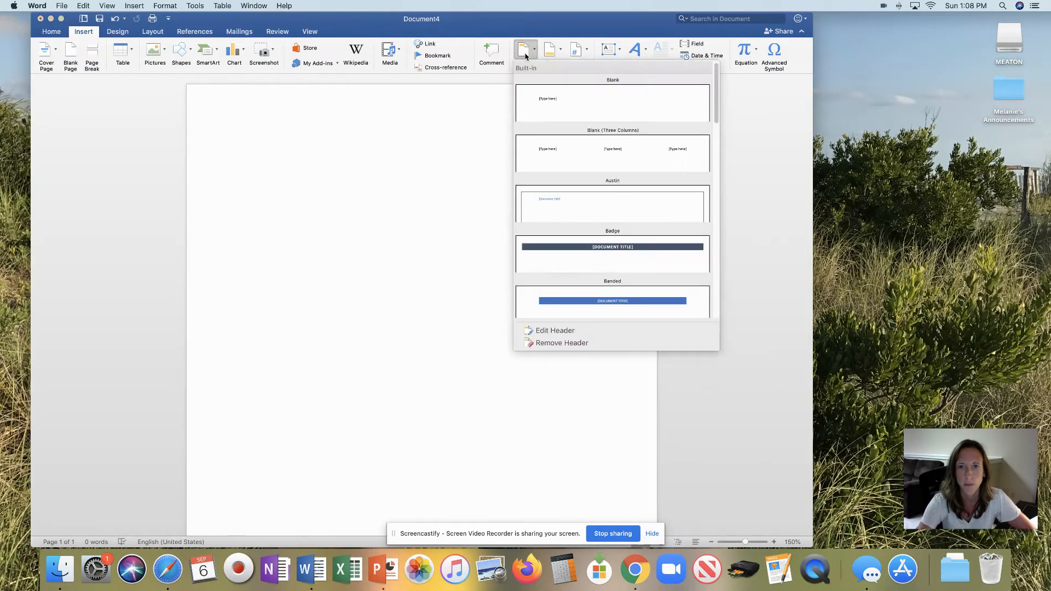
scroll(635, 133, "down", 3)
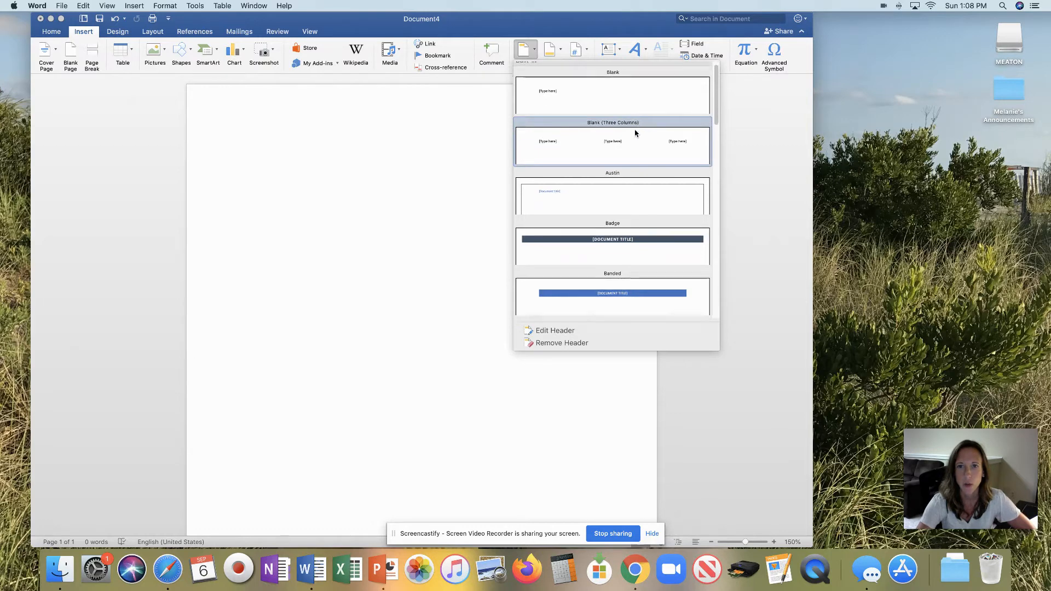
scroll(636, 133, "down", 10)
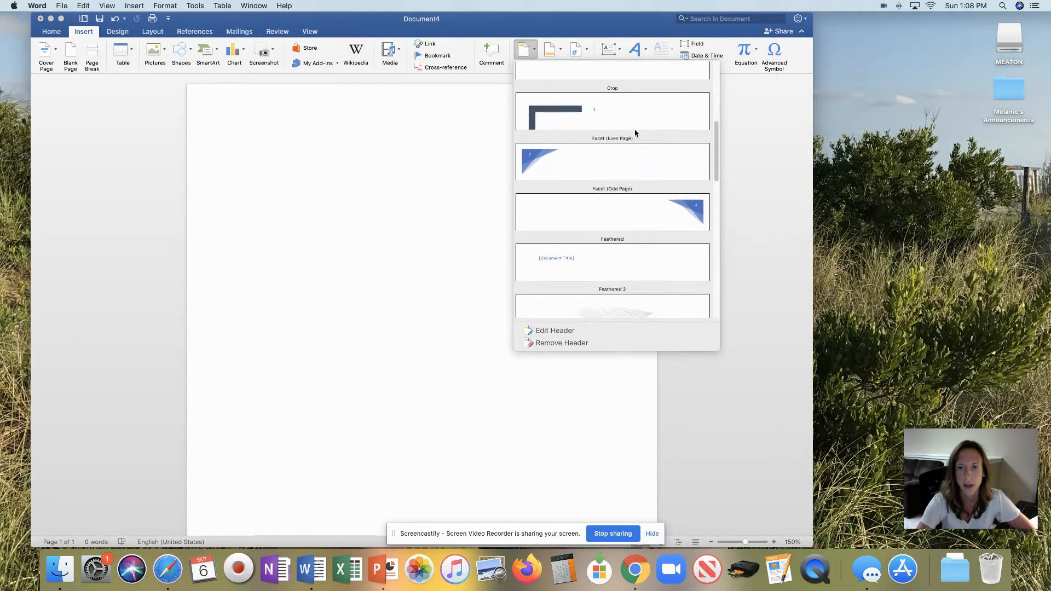
scroll(635, 133, "down", 8)
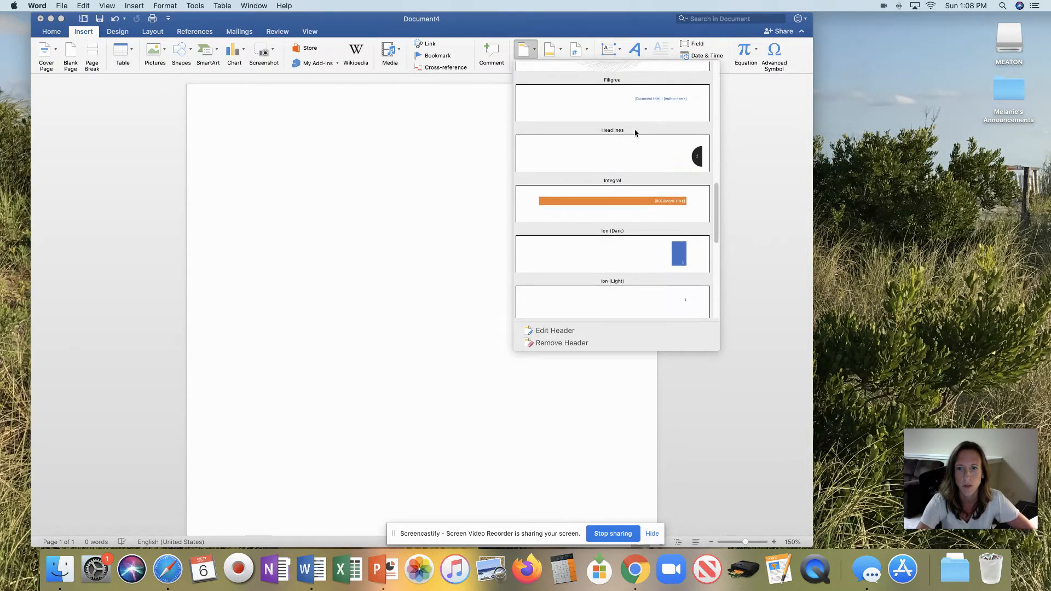
scroll(636, 133, "down", 5)
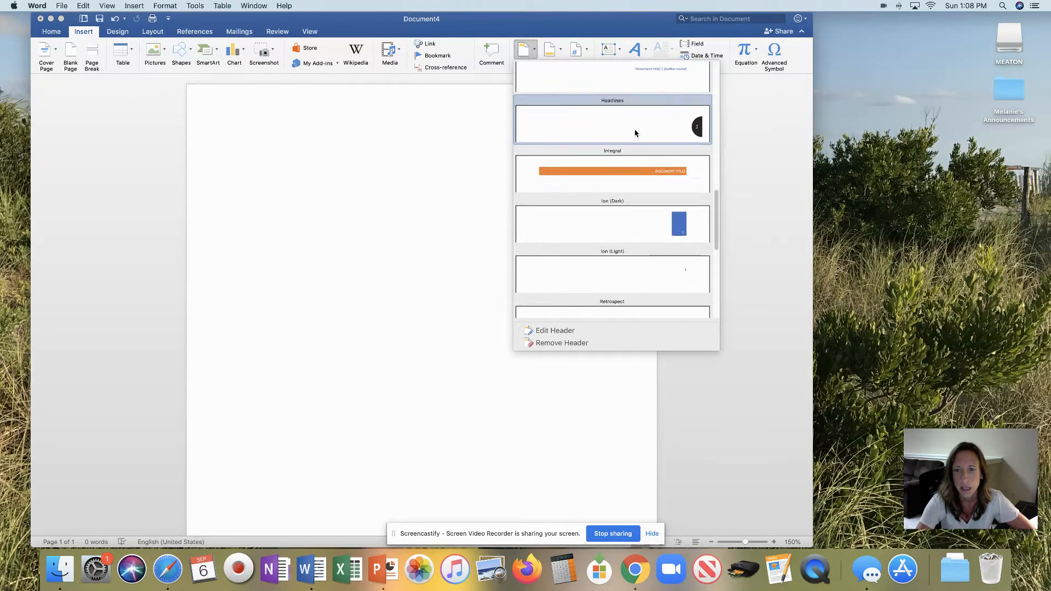
scroll(635, 133, "down", 13)
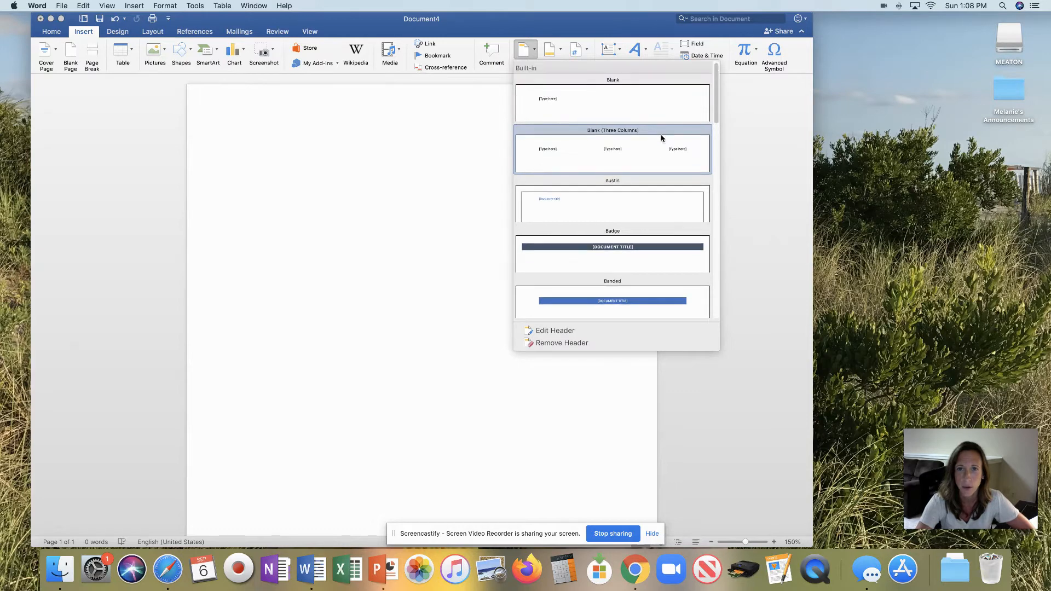
scroll(662, 138, "down", 2)
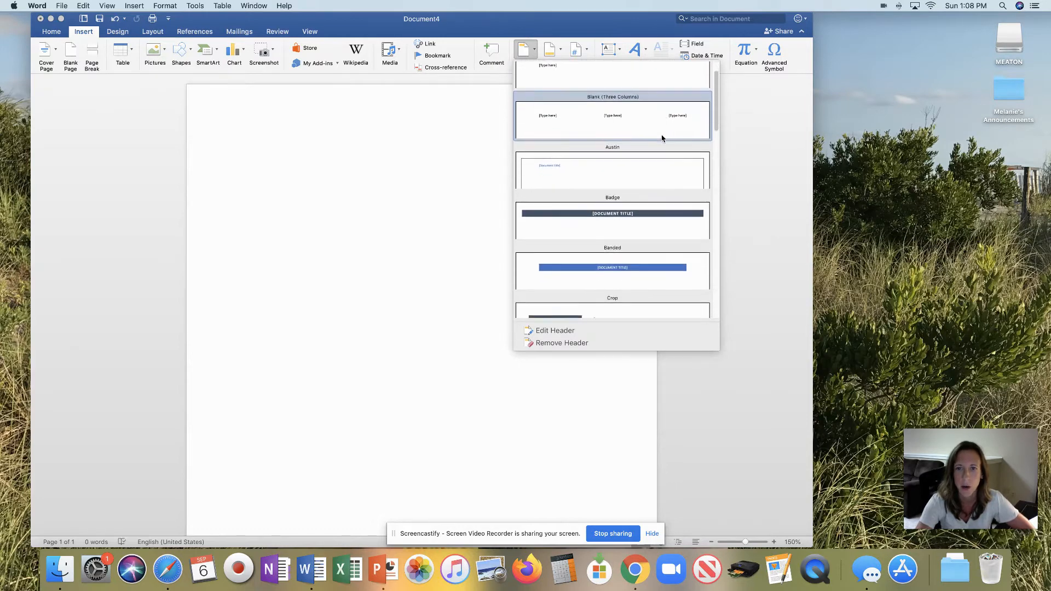
scroll(662, 138, "up", 2)
scroll(662, 138, "down", 10)
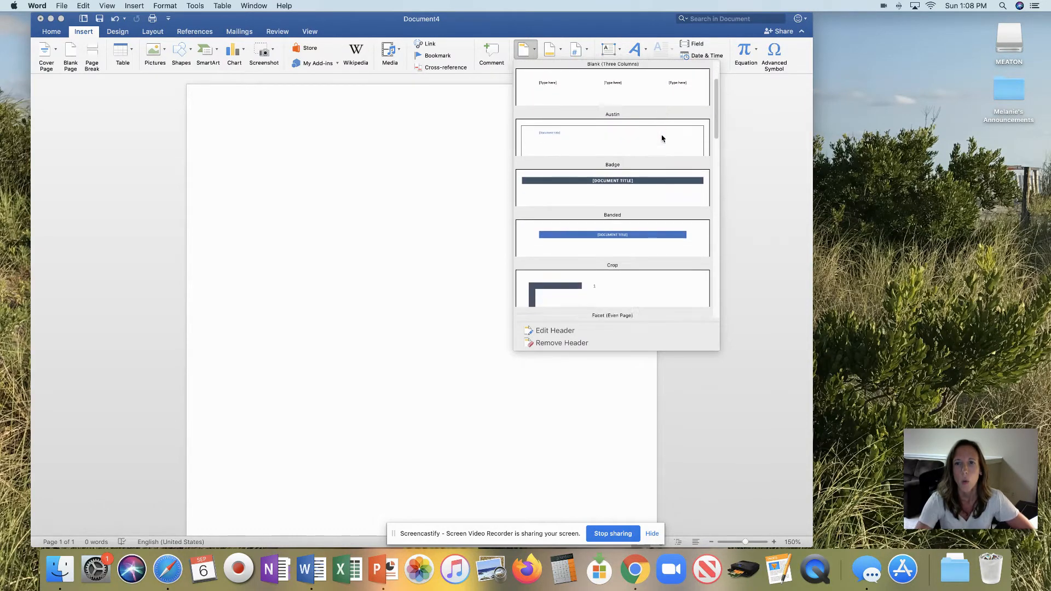
scroll(662, 138, "down", 10)
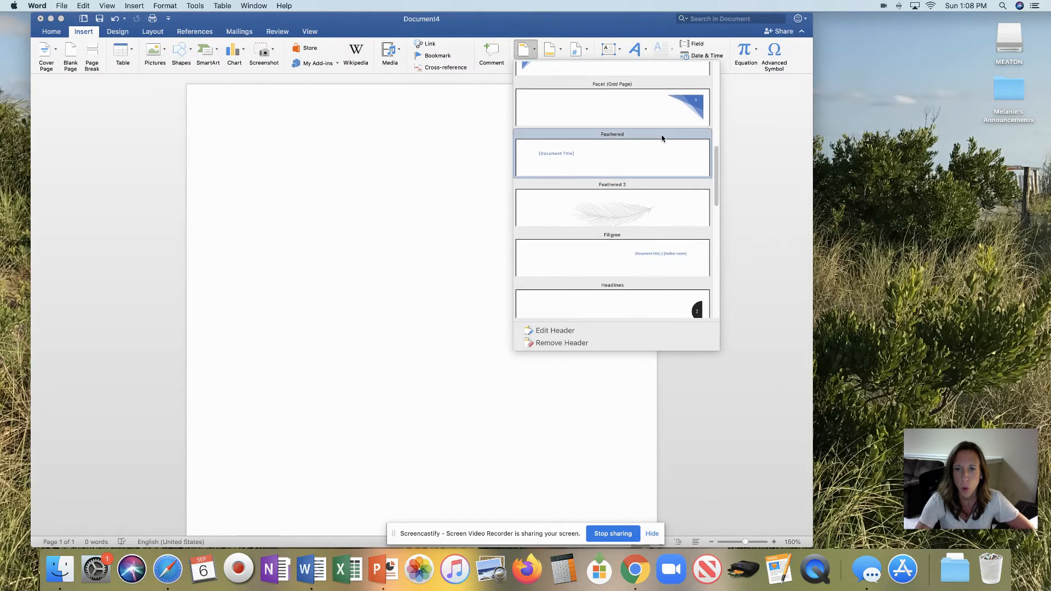
scroll(662, 138, "down", 6)
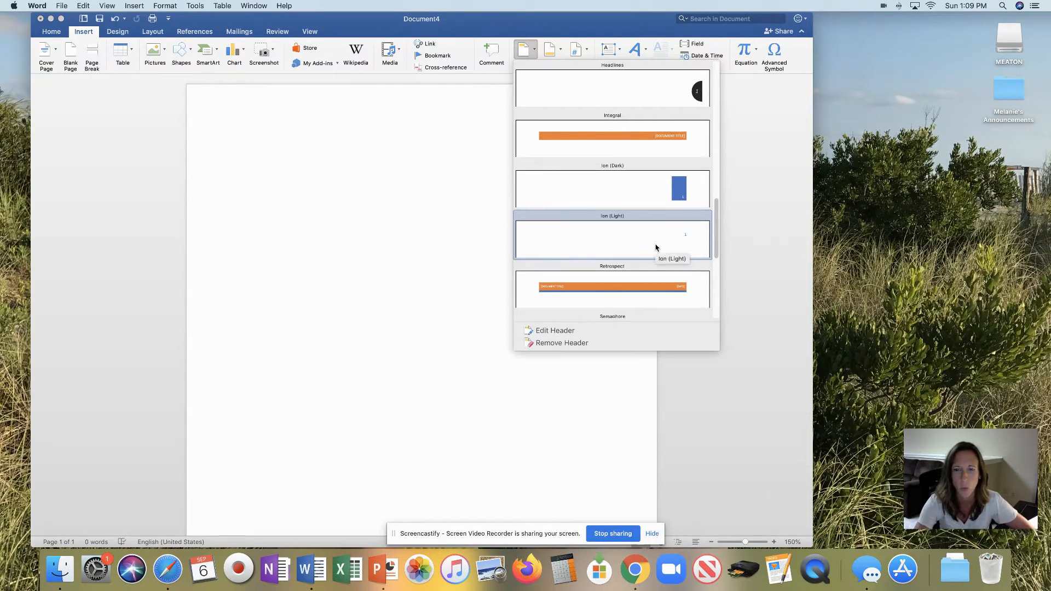
scroll(656, 246, "down", 8)
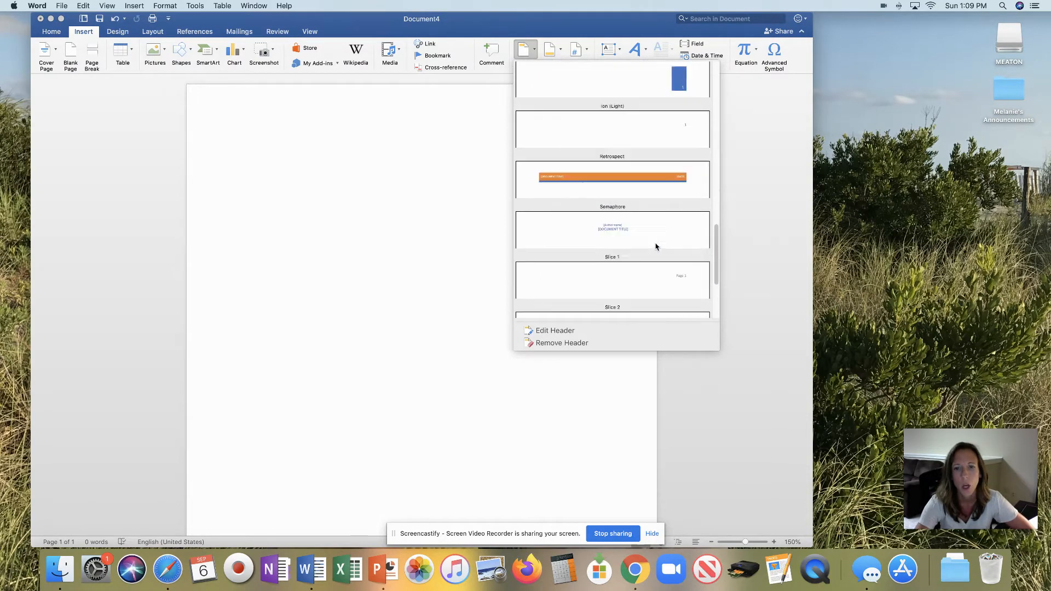
scroll(656, 247, "up", 5)
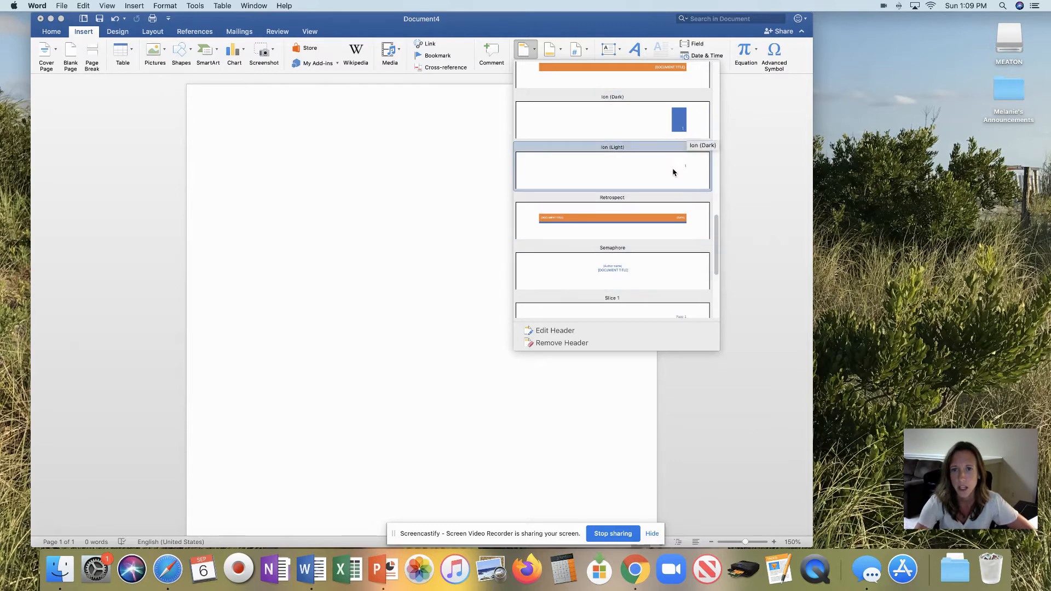
scroll(690, 154, "up", 3)
scroll(696, 156, "up", 5)
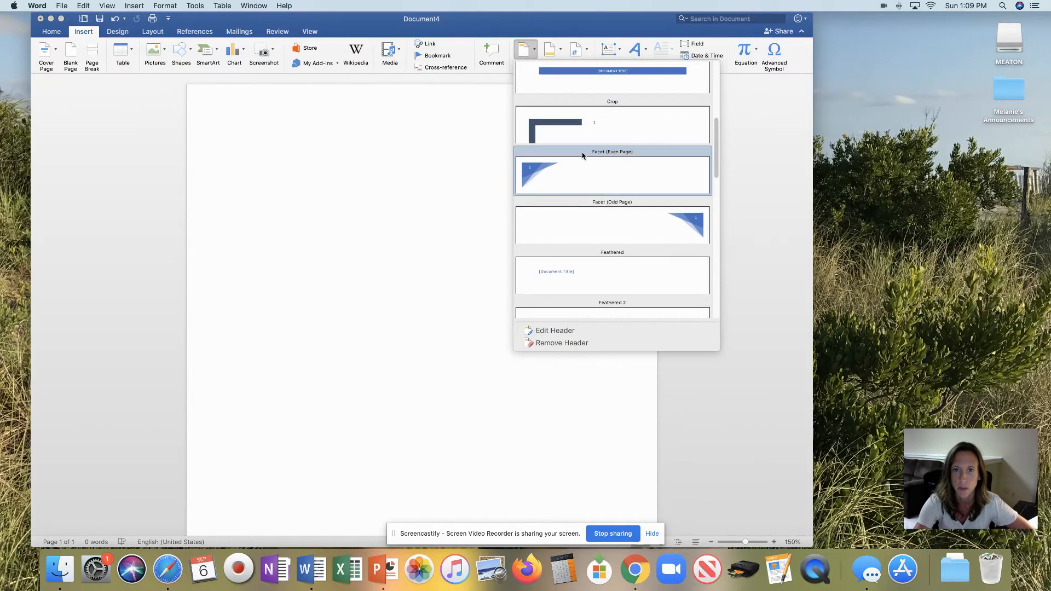
scroll(612, 188, "down", 8)
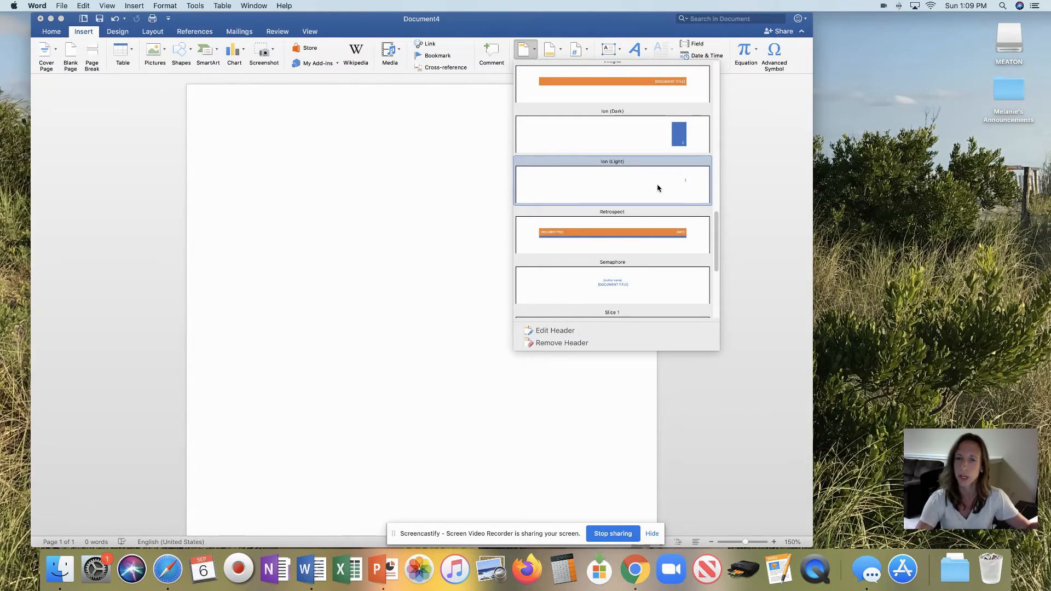
left_click(657, 188)
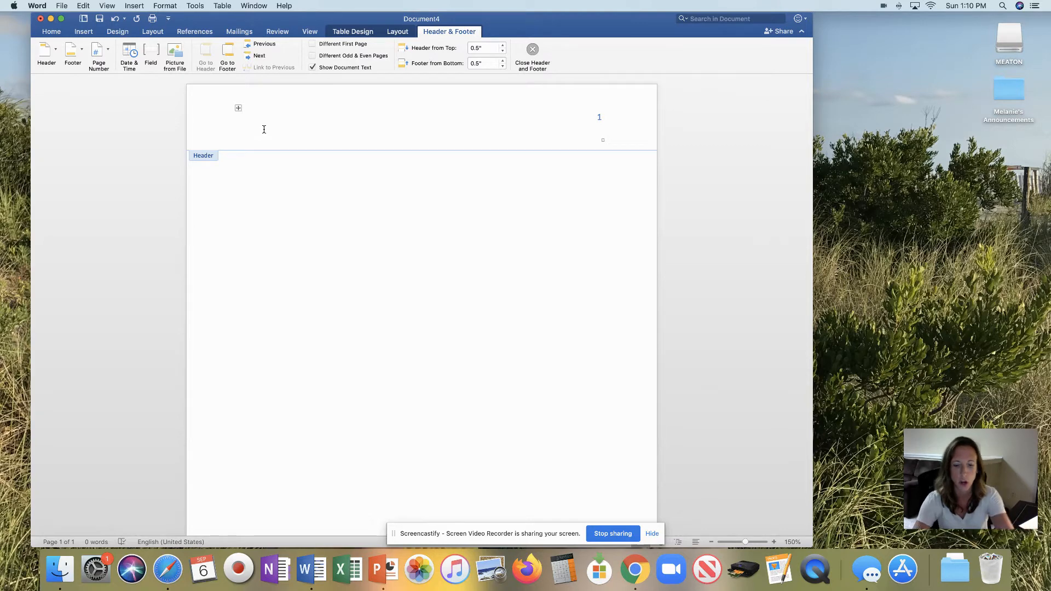
type("ddfdf")
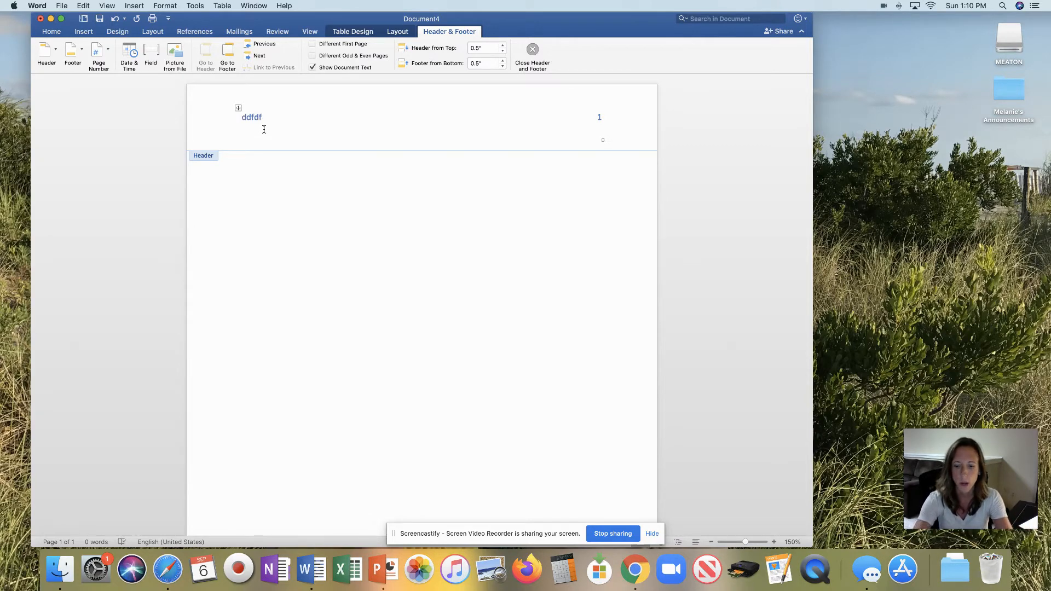
key("BackSpace")
key("BackSpace")
key("BackSpace")
key("BackSpace")
key("BackSpace")
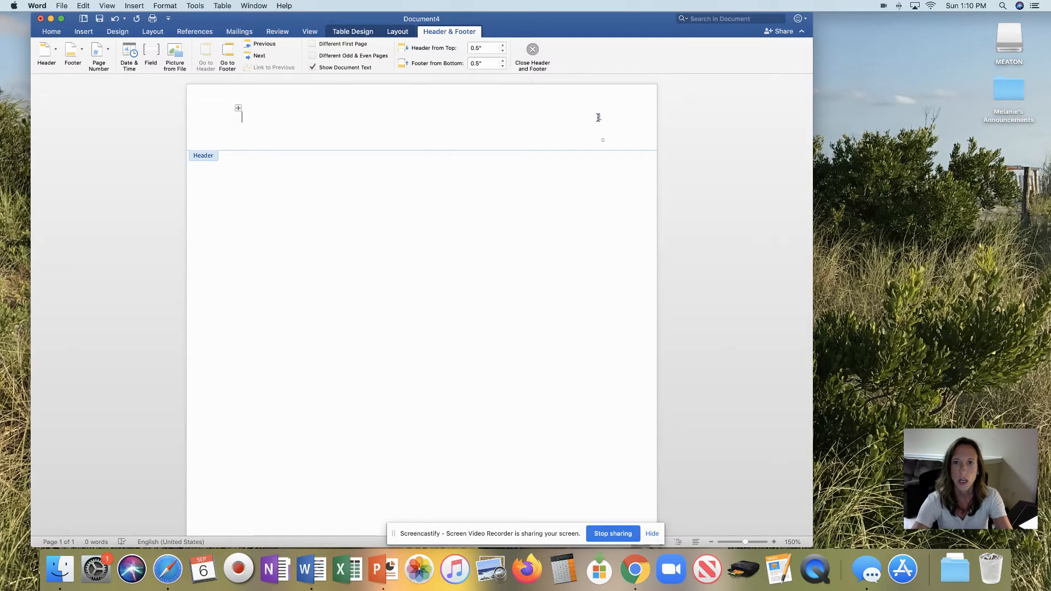
- Enter the author's last name followed by a space directly before the page number in the header
left_click(598, 117)
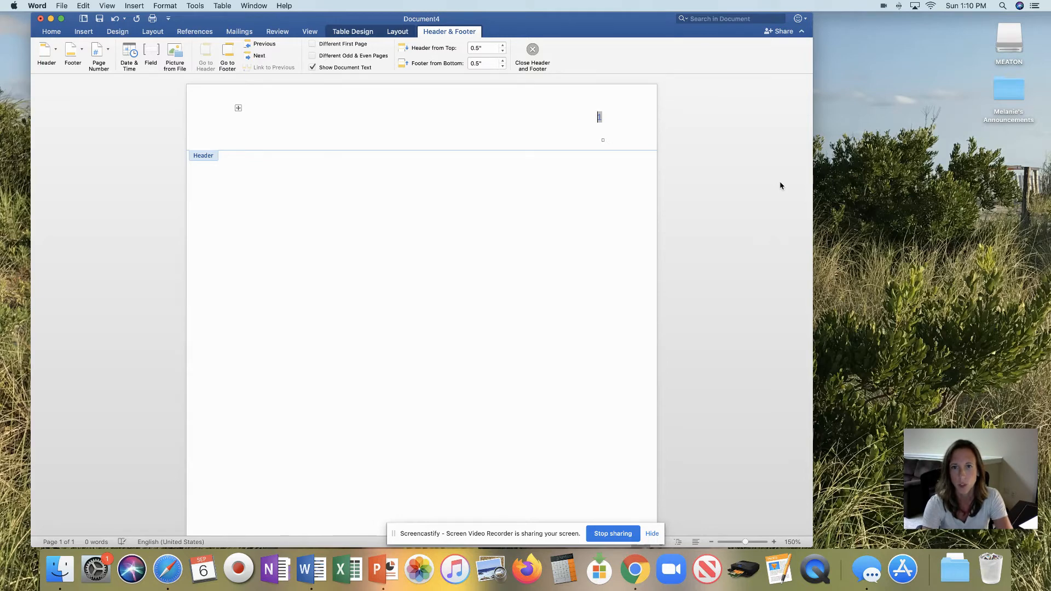
type("Doe")
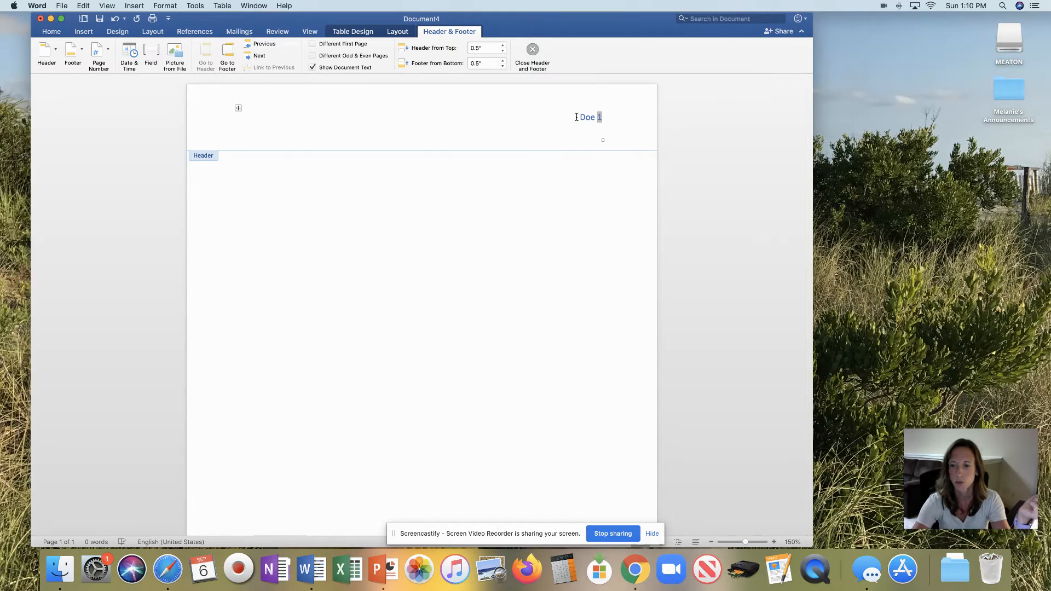
- Change the font of the last name and page number in the header to Times New Roman
left_click_drag(576, 116, 603, 123)
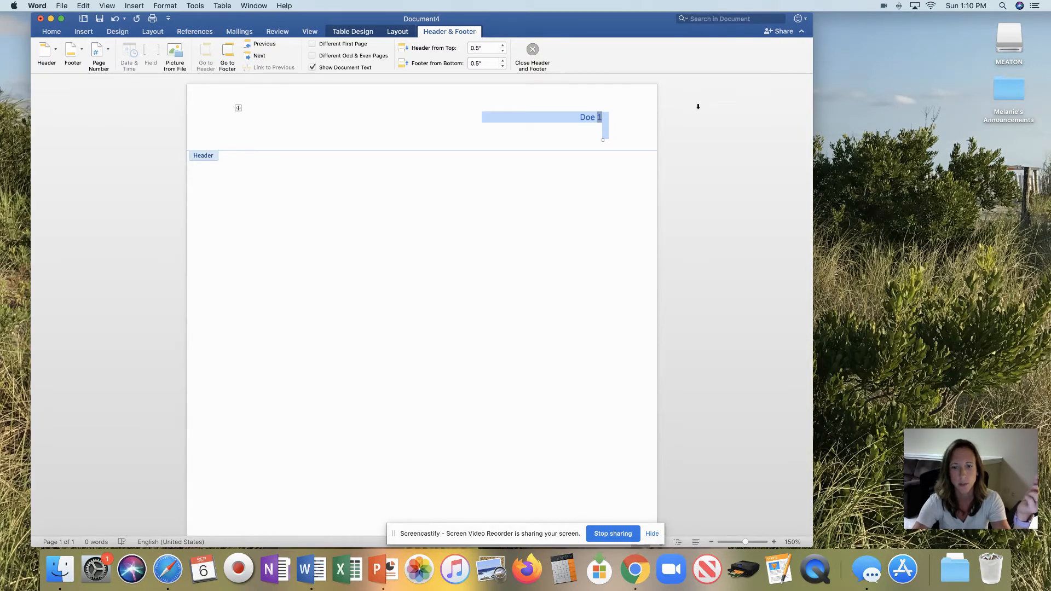
left_click(50, 33)
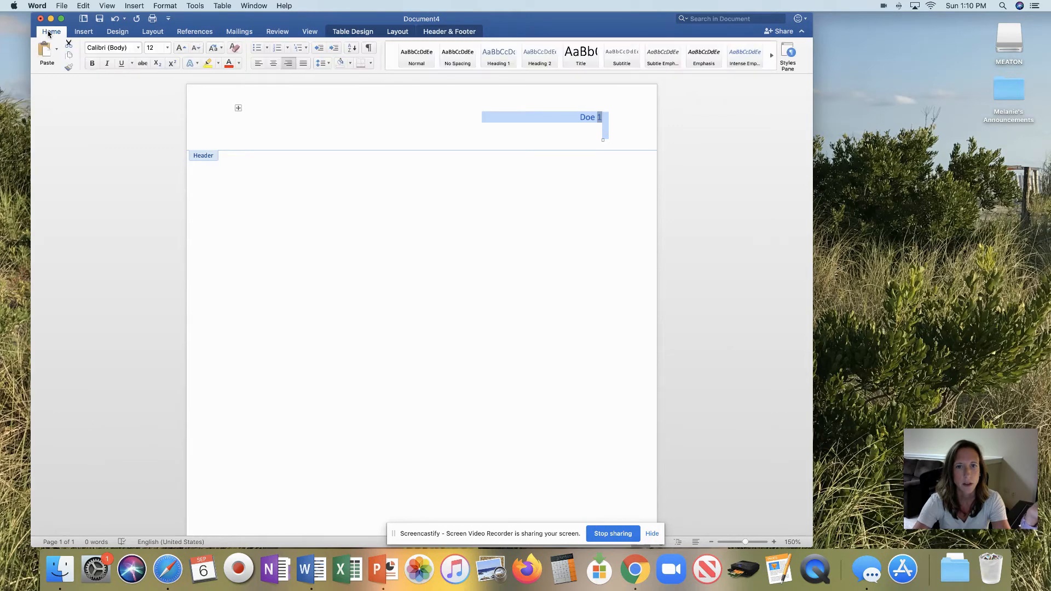
left_click(139, 49)
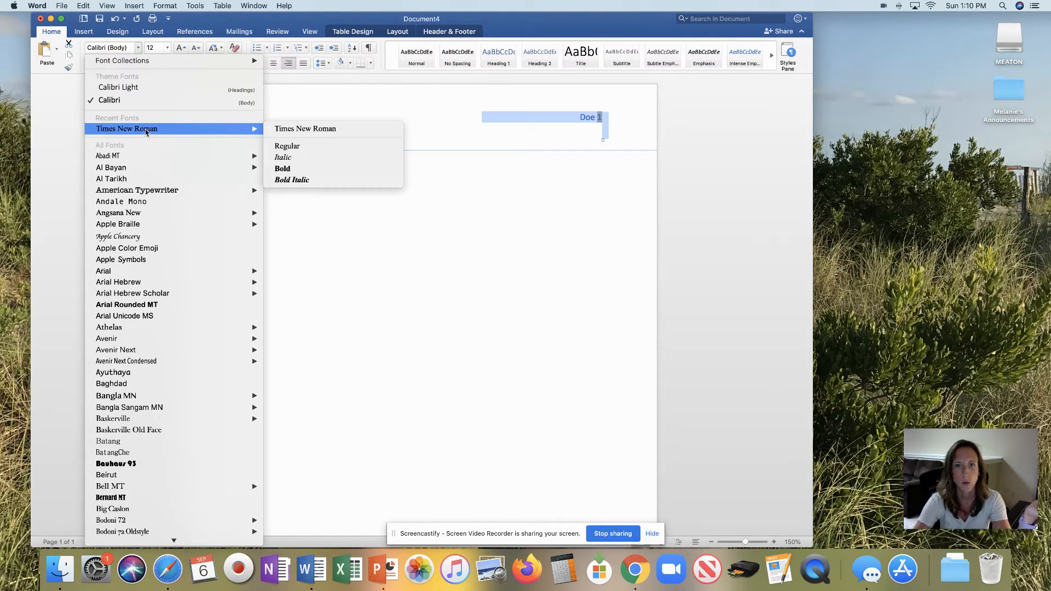
left_click(146, 129)
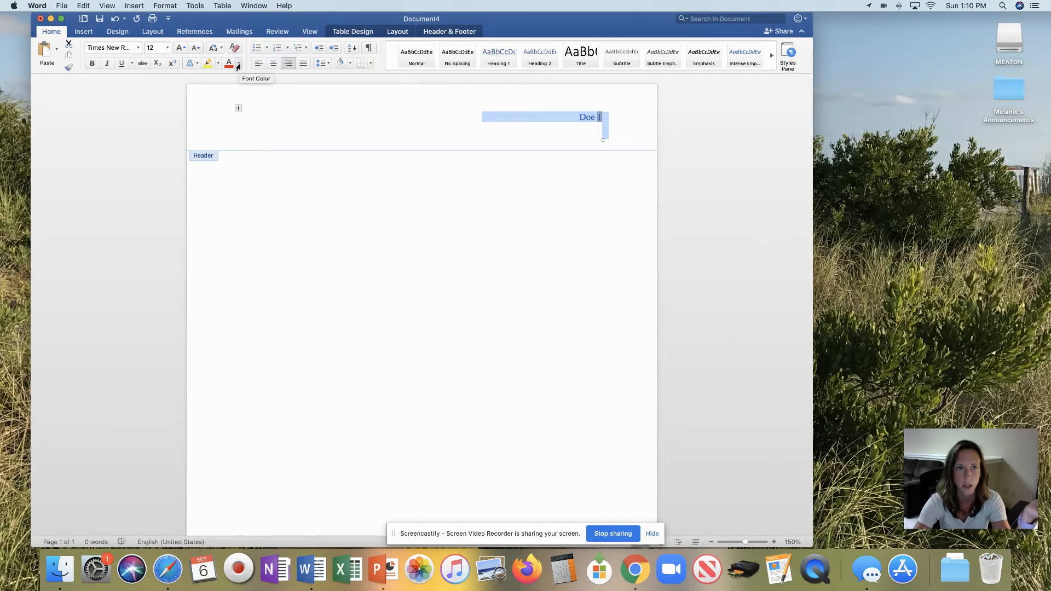
- Color the header's last name and page number black, and return to the document body
left_click(238, 66)
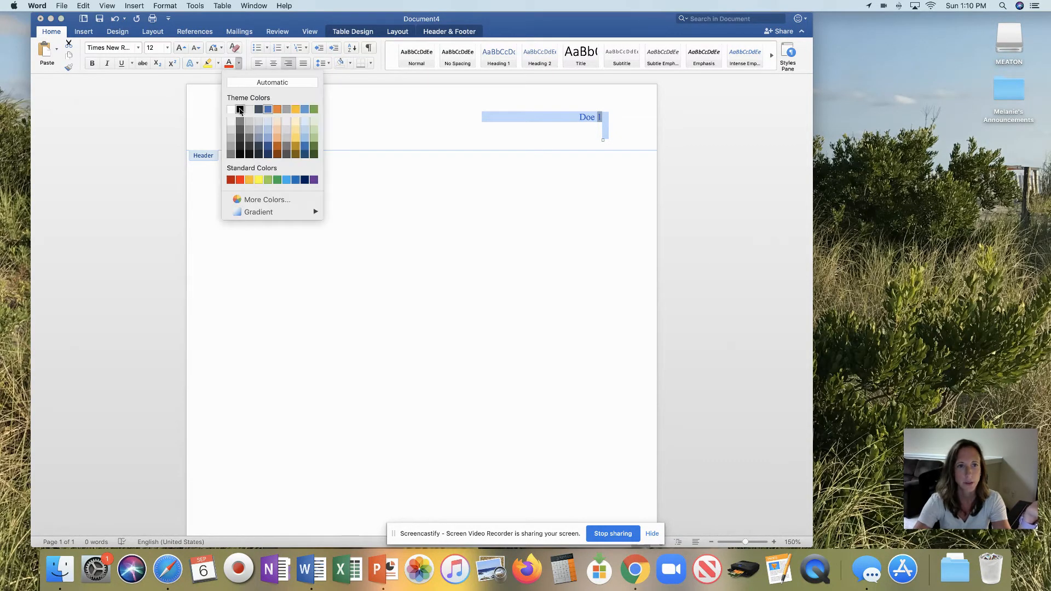
left_click(240, 110)
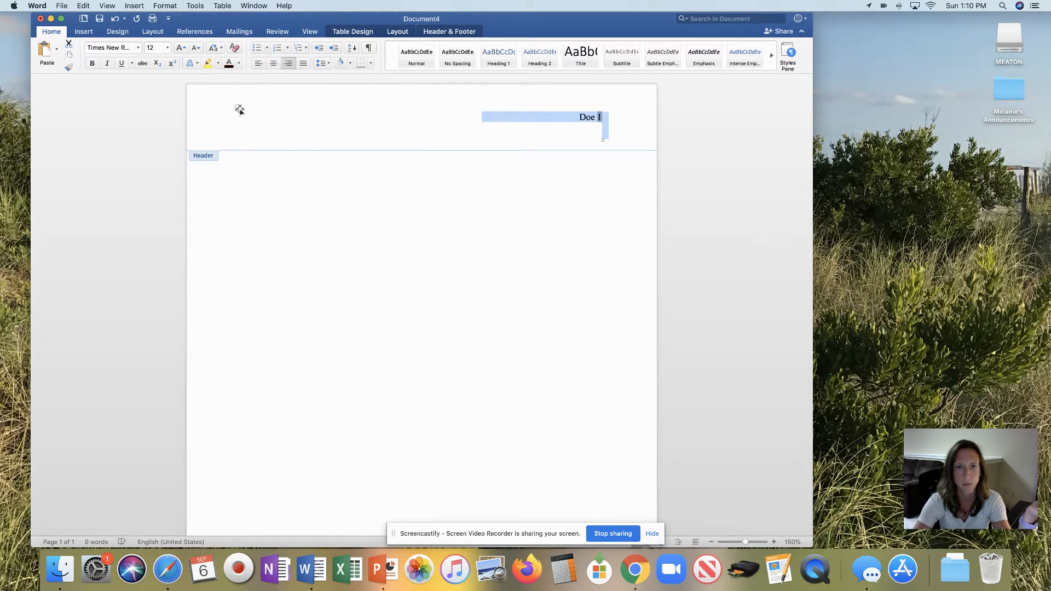
left_click(630, 127)
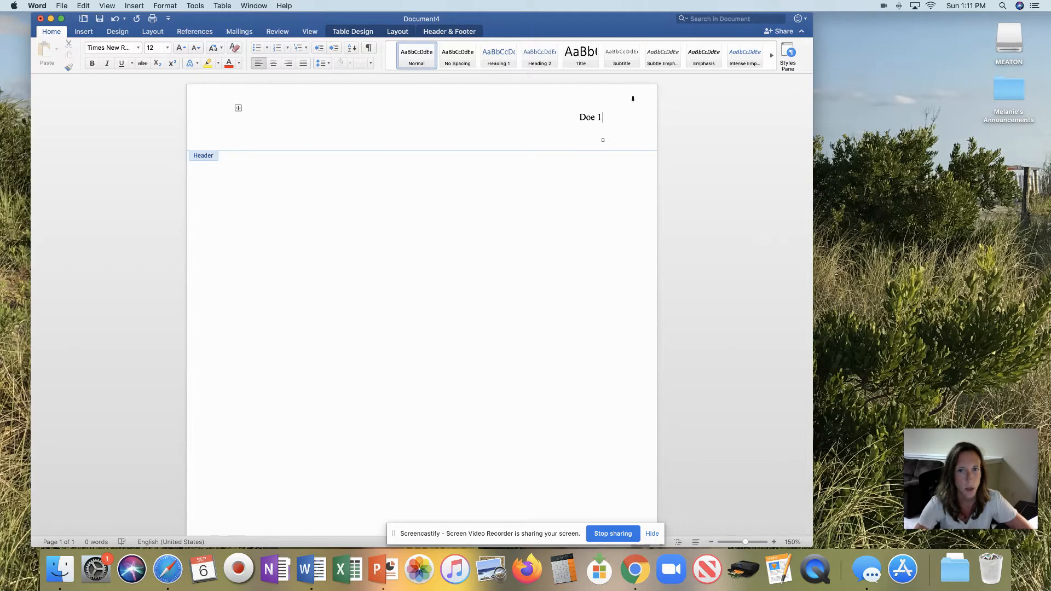
double_click(534, 223)
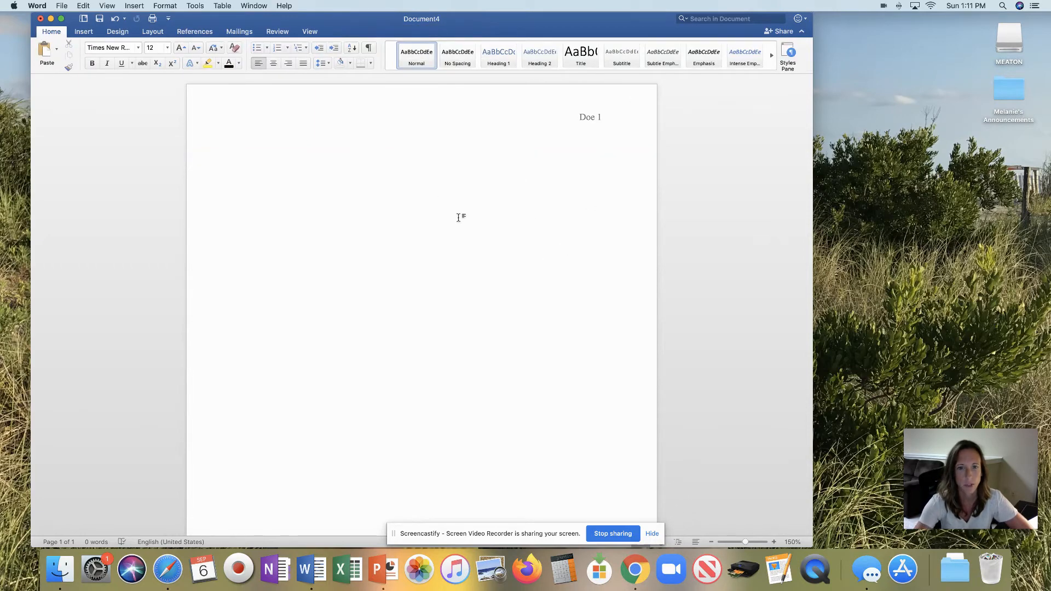
- Add blank lines until a second page starts, and check the page number in its header
scroll(476, 219, "down", 3)
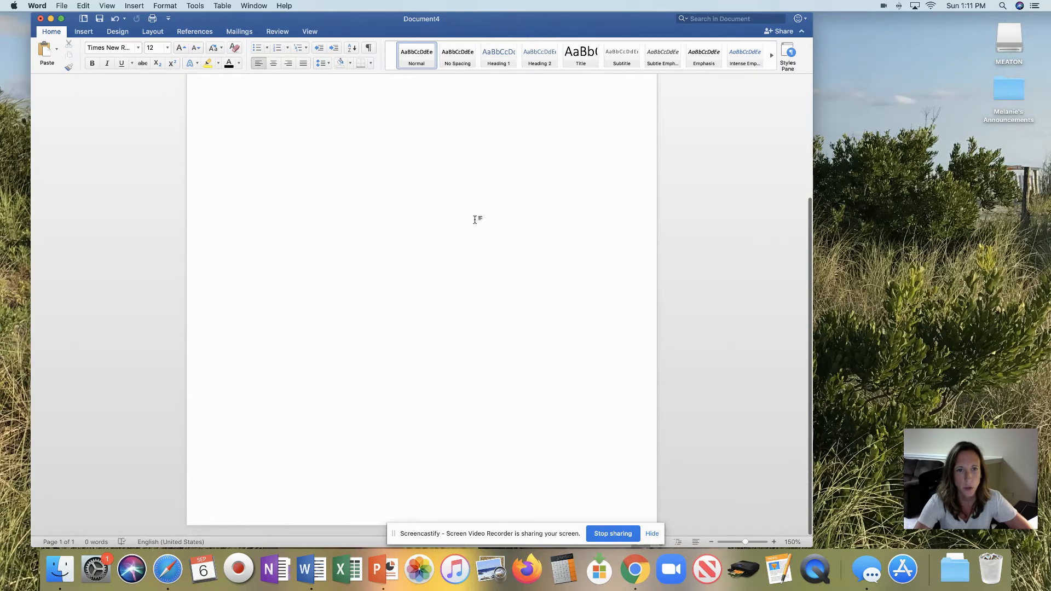
scroll(475, 219, "up", 3)
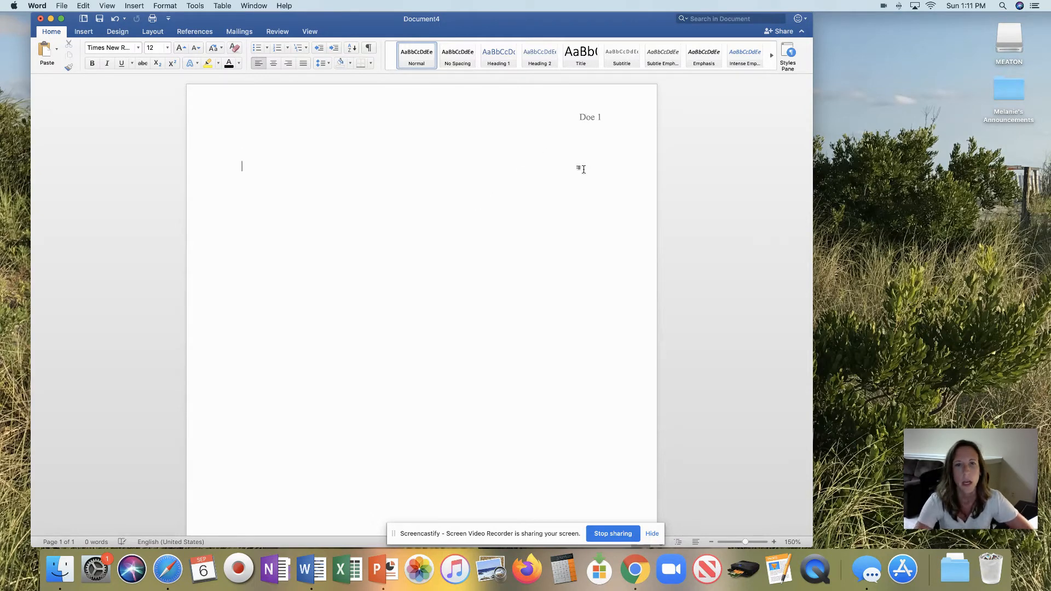
key("Return")
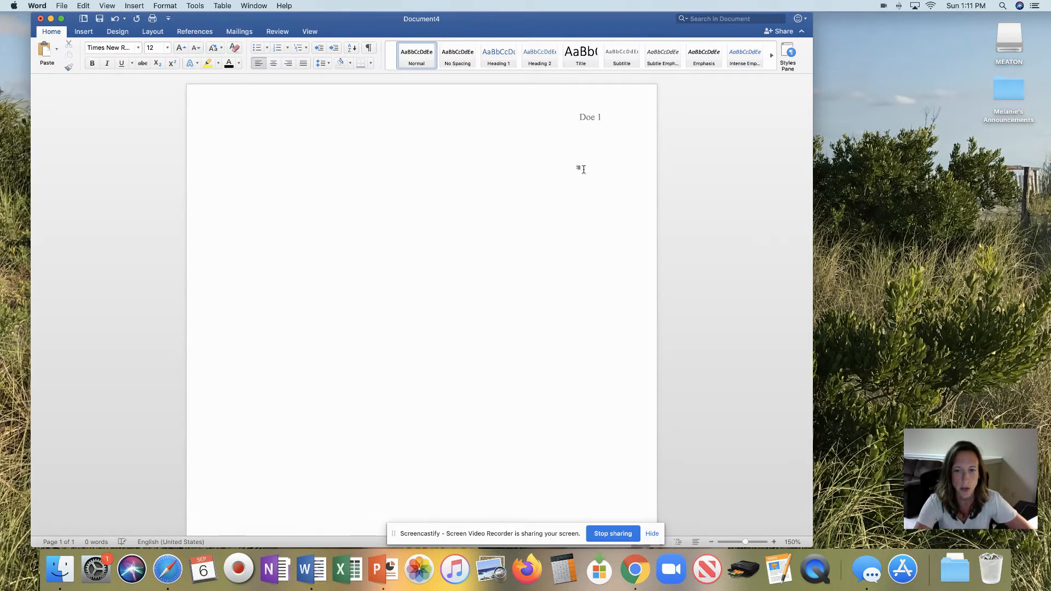
key("super+Return")
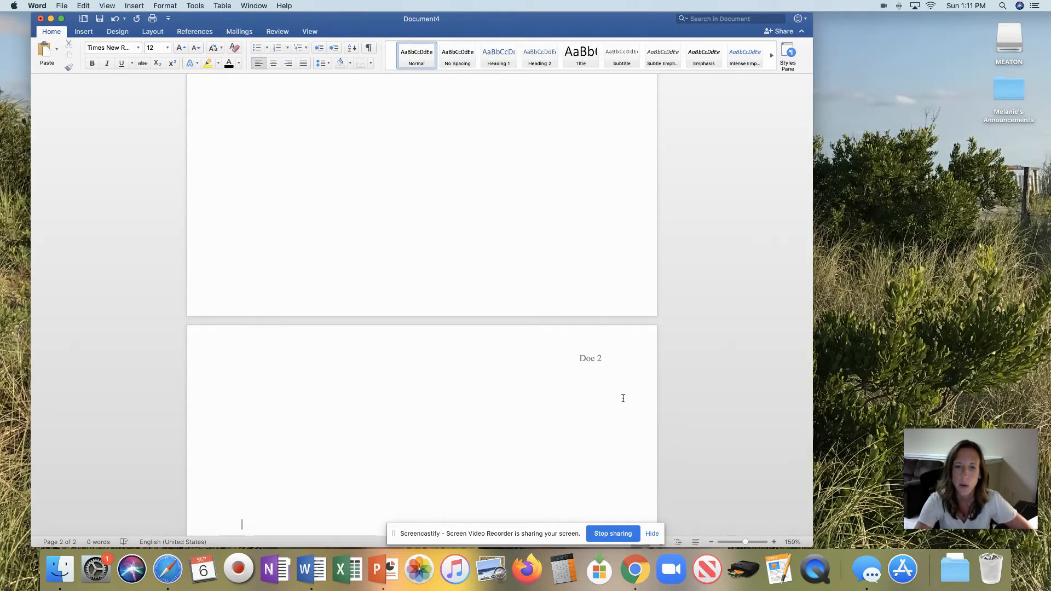
scroll(623, 398, "up", 1)
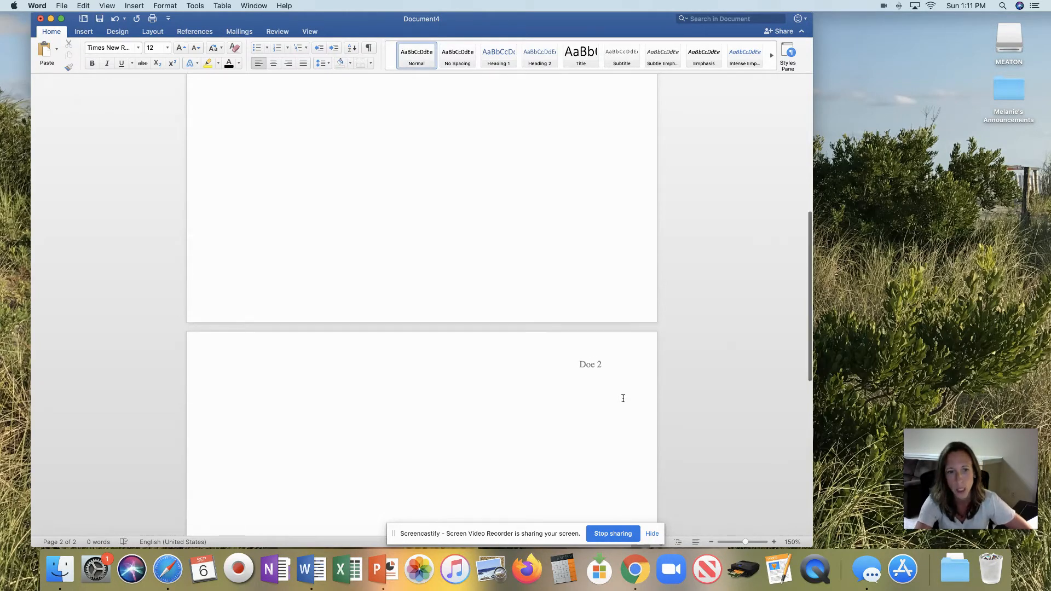
left_click(624, 403)
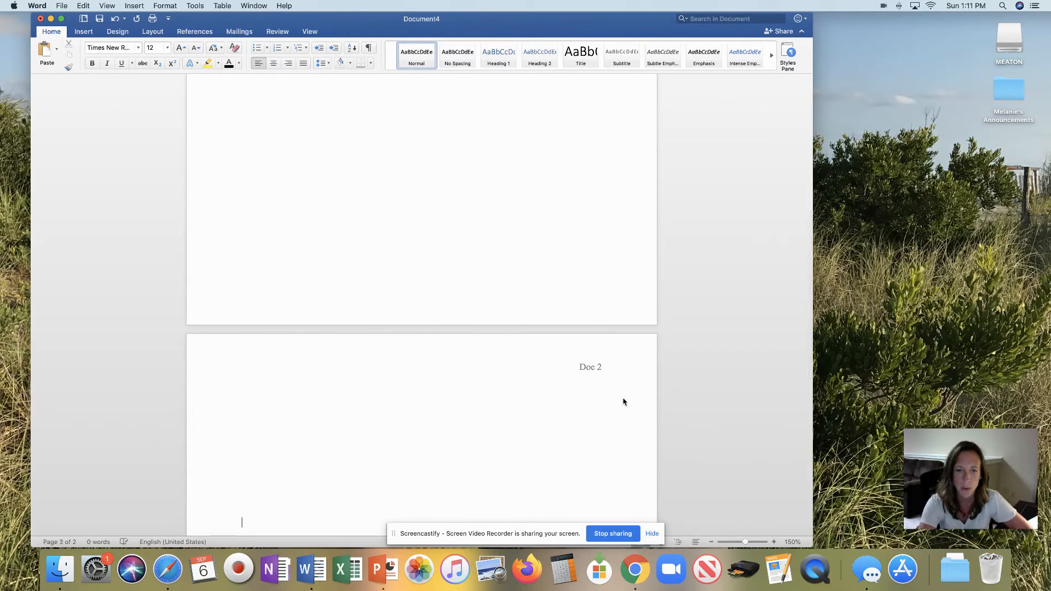
- Delete the added blank lines to remove the second page and return to the start of the document
key("BackSpace")
key("BackSpace")
key("BackSpace")
key("BackSpace")
key("BackSpace")
key("BackSpace")
key("BackSpace")
key("BackSpace")
key("BackSpace")
key("BackSpace")
key("BackSpace")
key("BackSpace")
key("BackSpace")
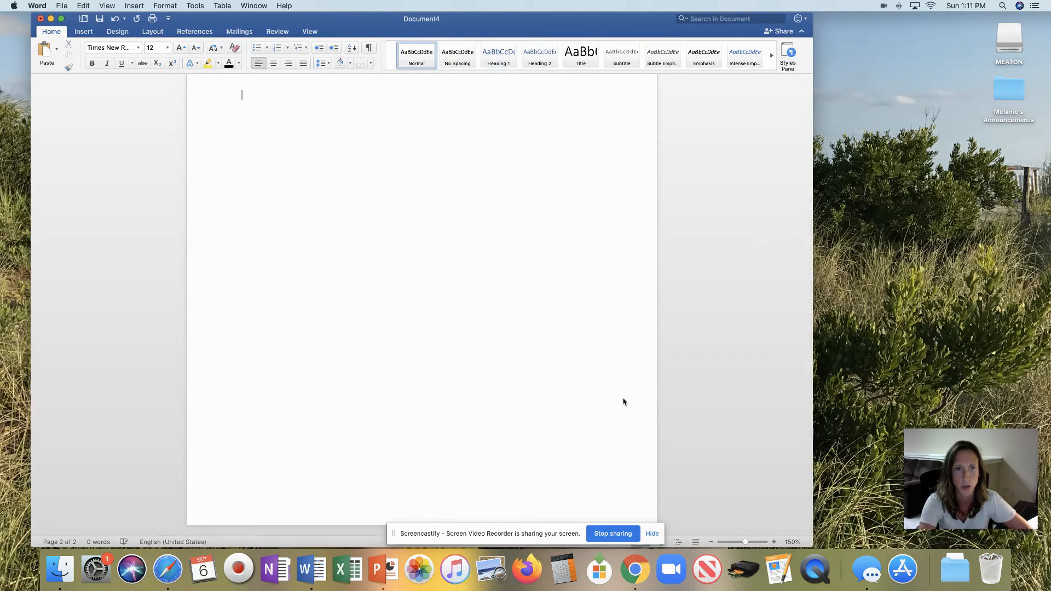
key("BackSpace")
key("BackSpace")
key("BackSpace")
key("BackSpace")
scroll(623, 402, "up", 3)
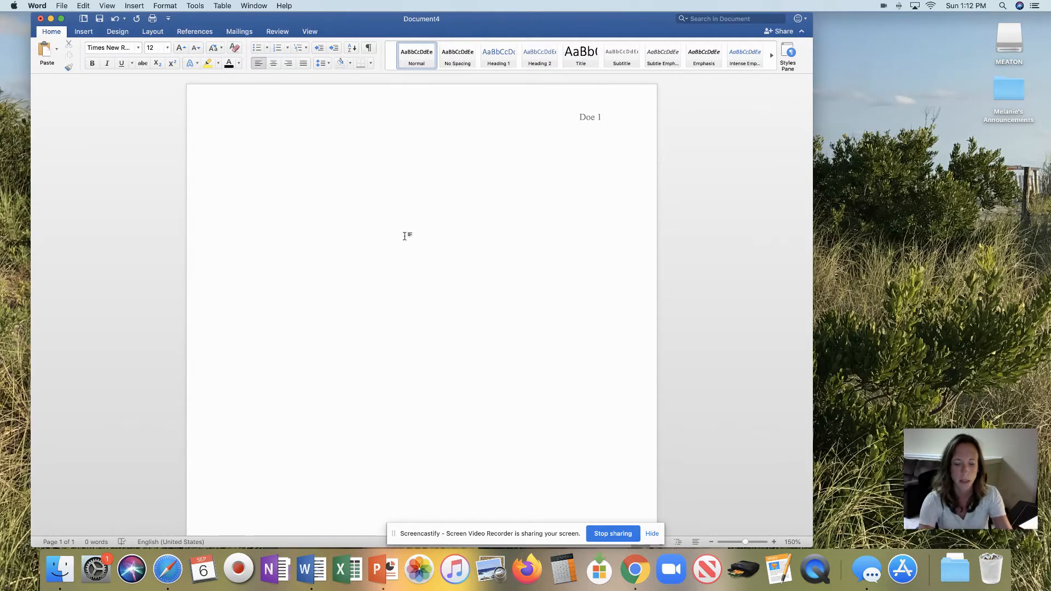
type("J")
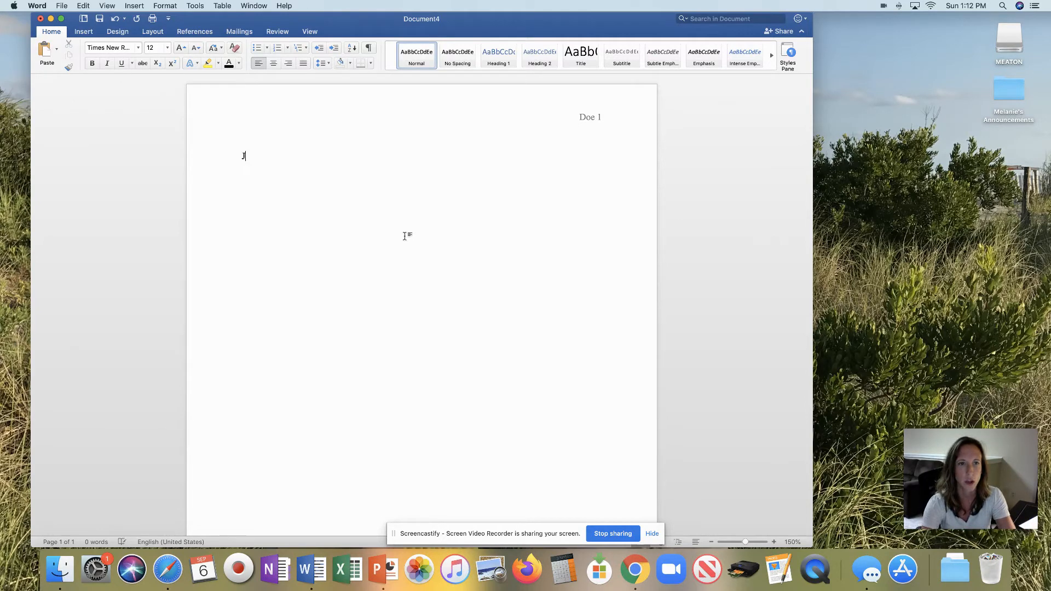
type("ane Doe")
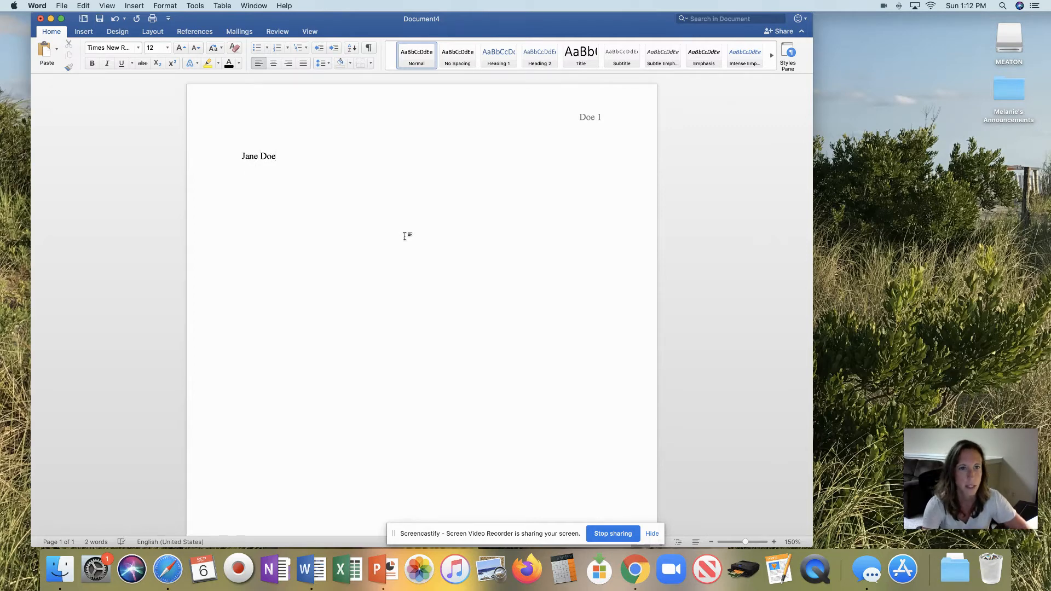
key("BackSpace")
key("BackSpace")
key("BackSpace")
key("BackSpace")
key("BackSpace")
key("BackSpace")
key("BackSpace")
key("BackSpace")
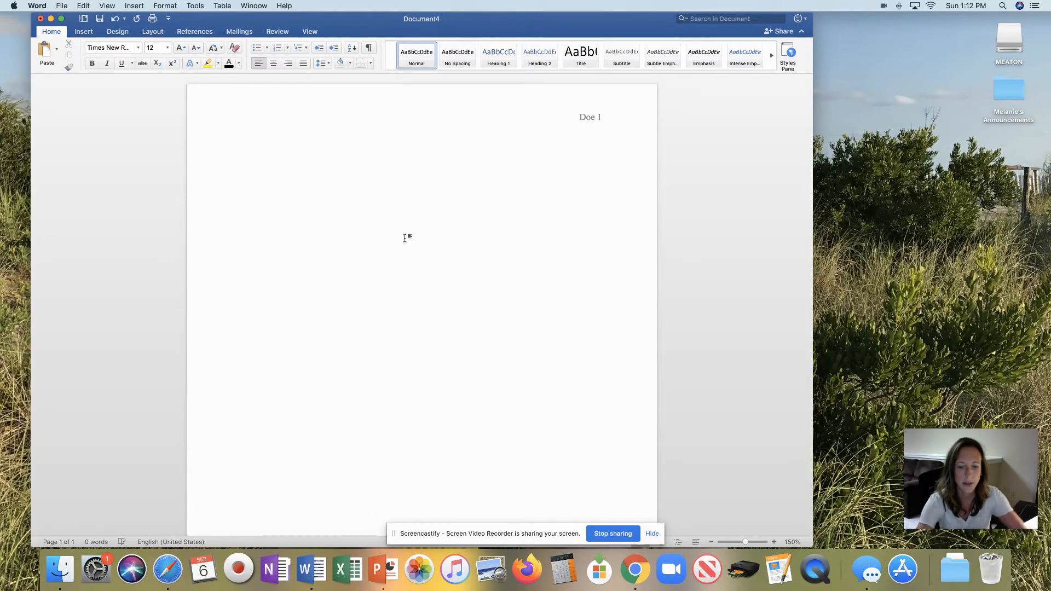
- Write filler text that wraps onto a second line to demonstrate the default line spacing, and delete it
type("Kfjkd jkjdj jkdhjk vj n")
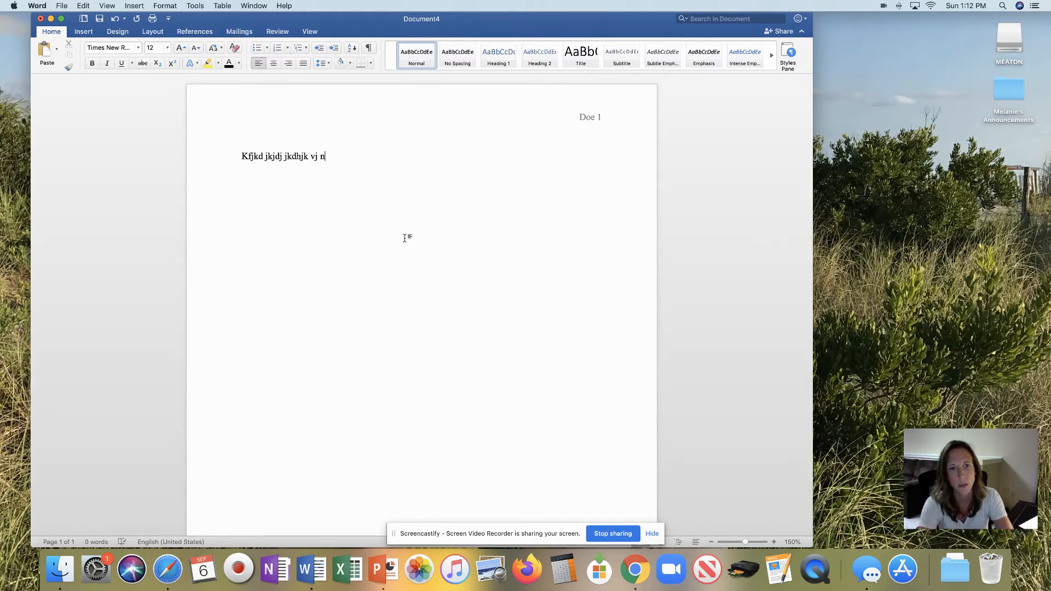
type("jkfnj kfn jvkncjv njkdv kn jvcnm n")
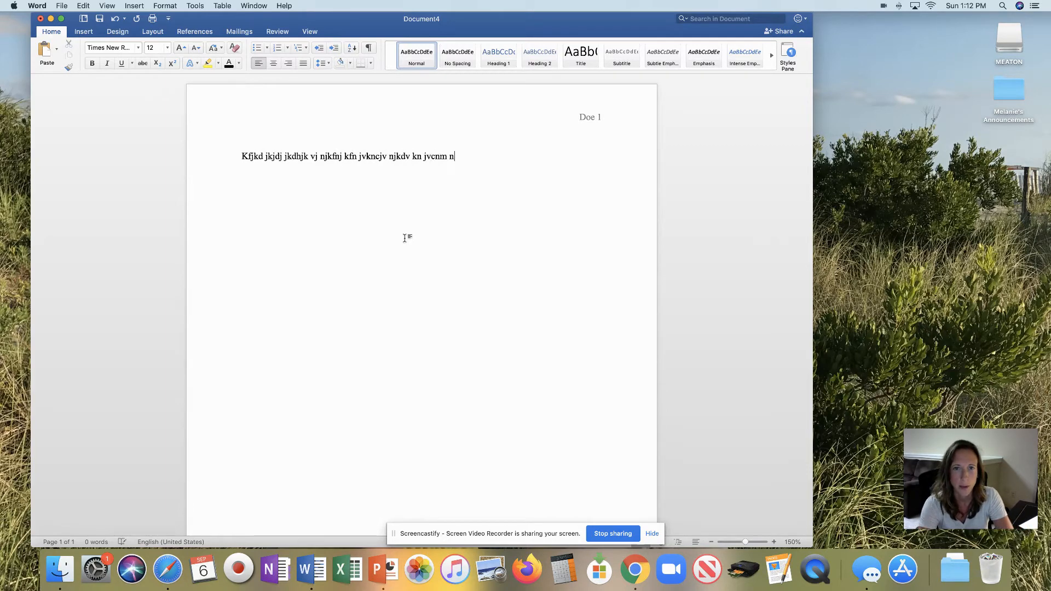
type("vmnjkv njknjkfn jkvf njkfnnfj")
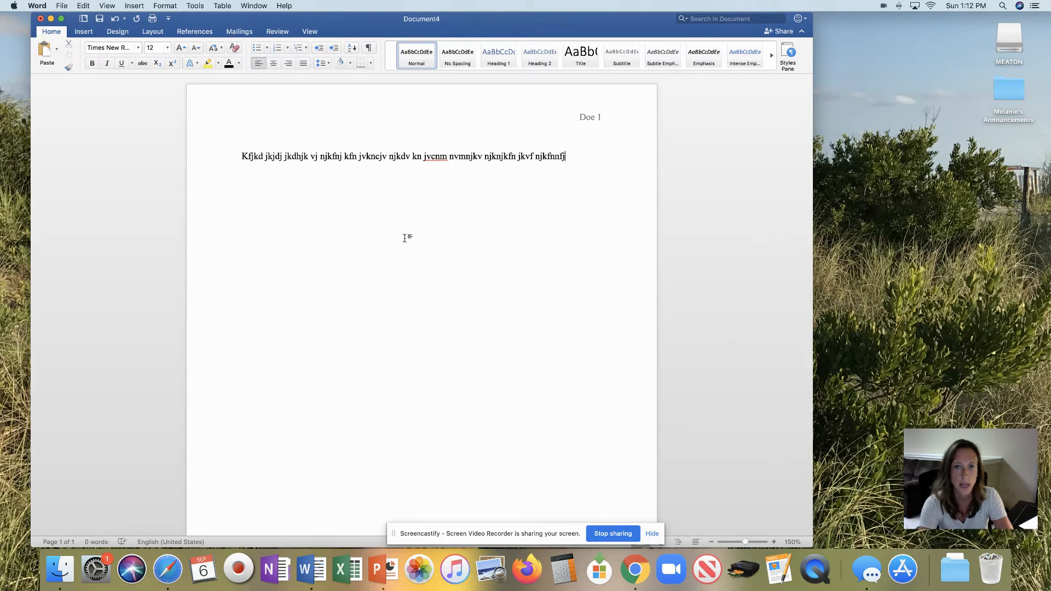
type(" kjfk njkfnvjk njkf")
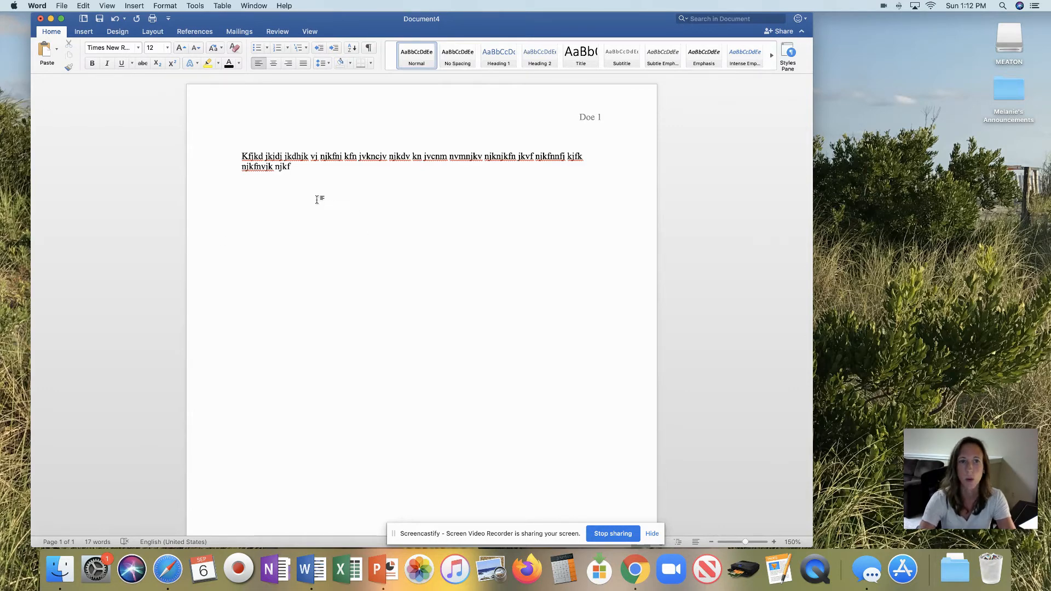
left_click_drag(321, 198, 215, 142)
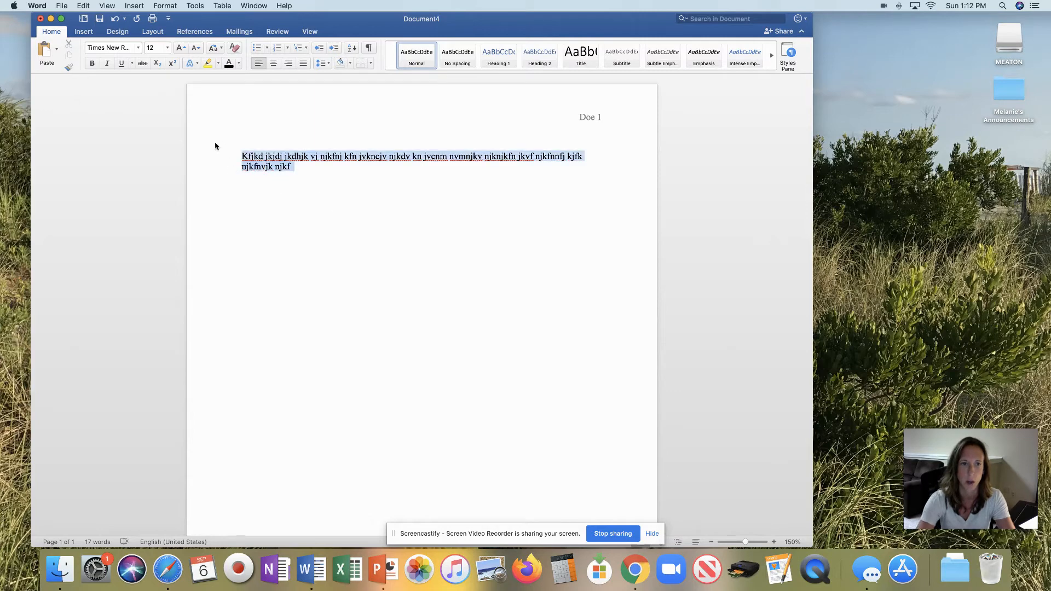
key("BackSpace")
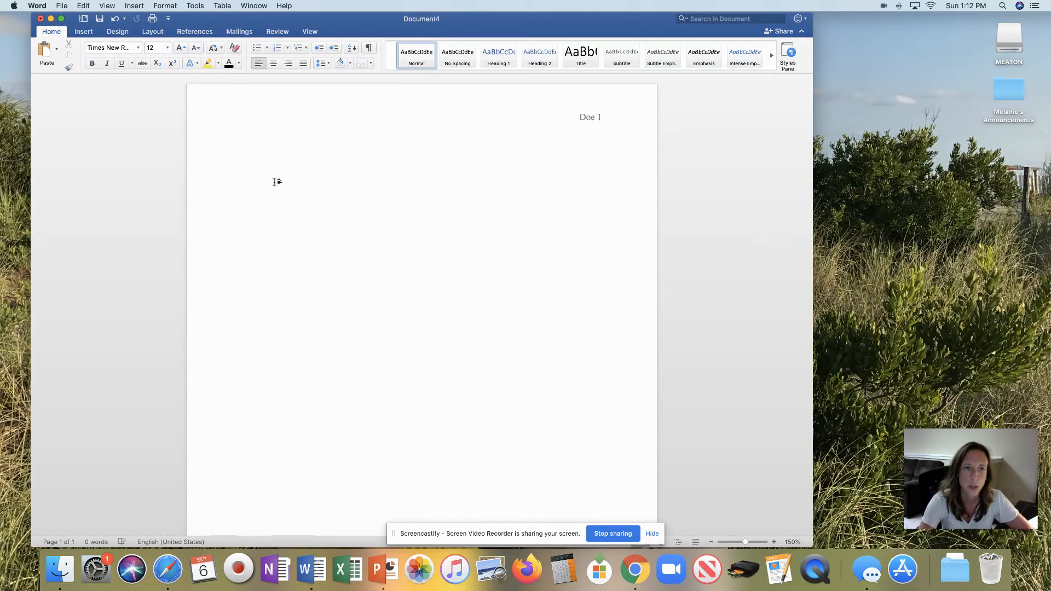
- Set the line spacing of the document body to 2.0
left_click(155, 33)
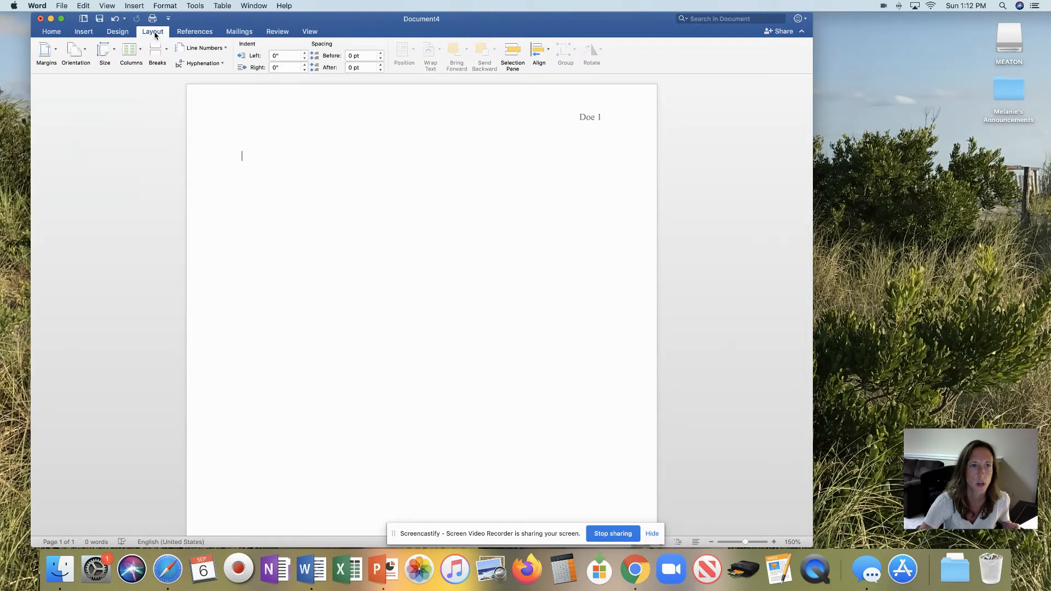
left_click(55, 34)
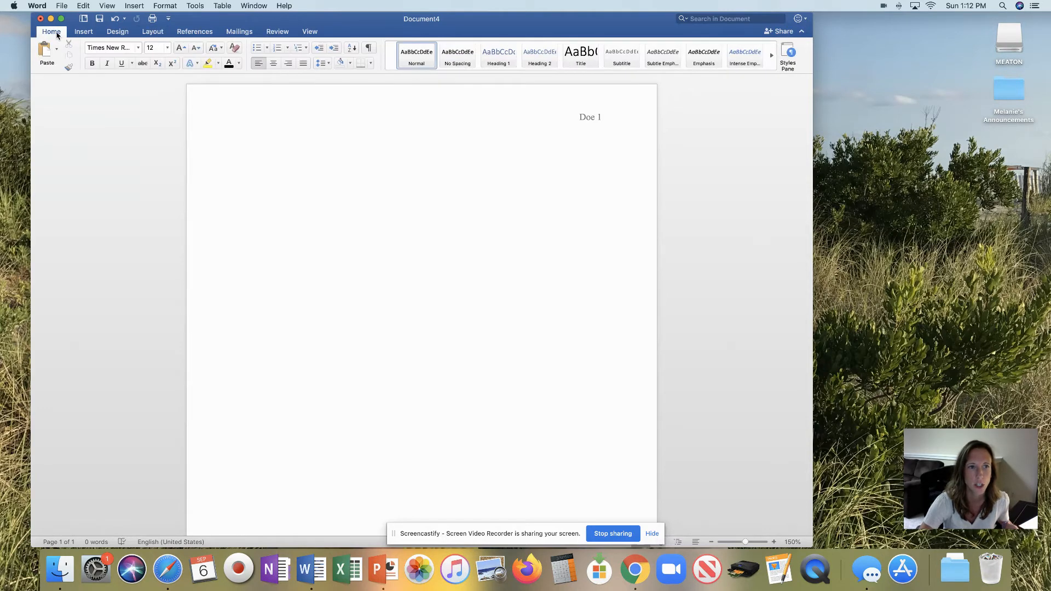
left_click(328, 65)
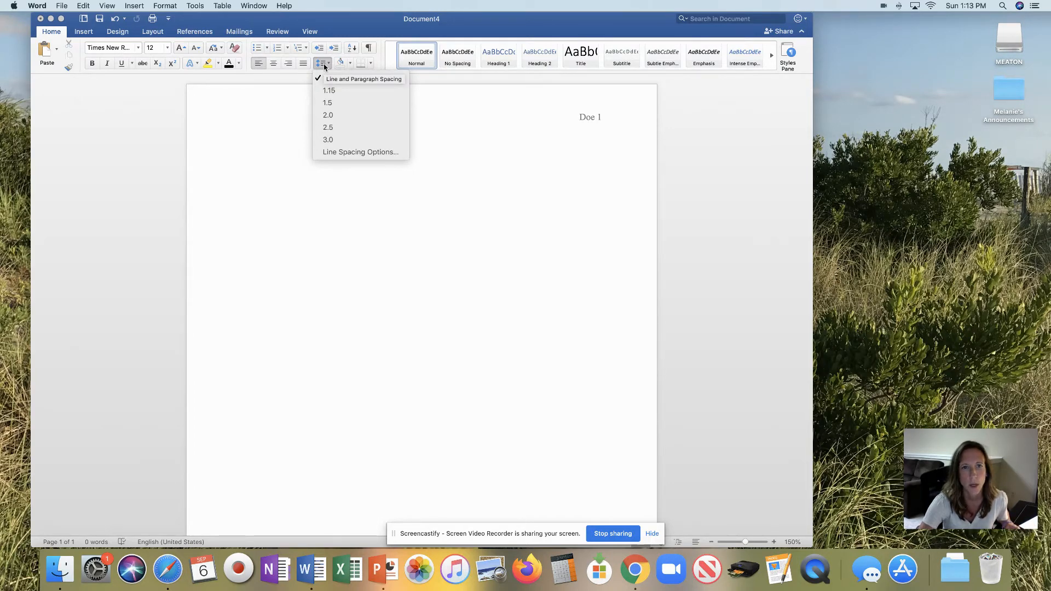
left_click(331, 115)
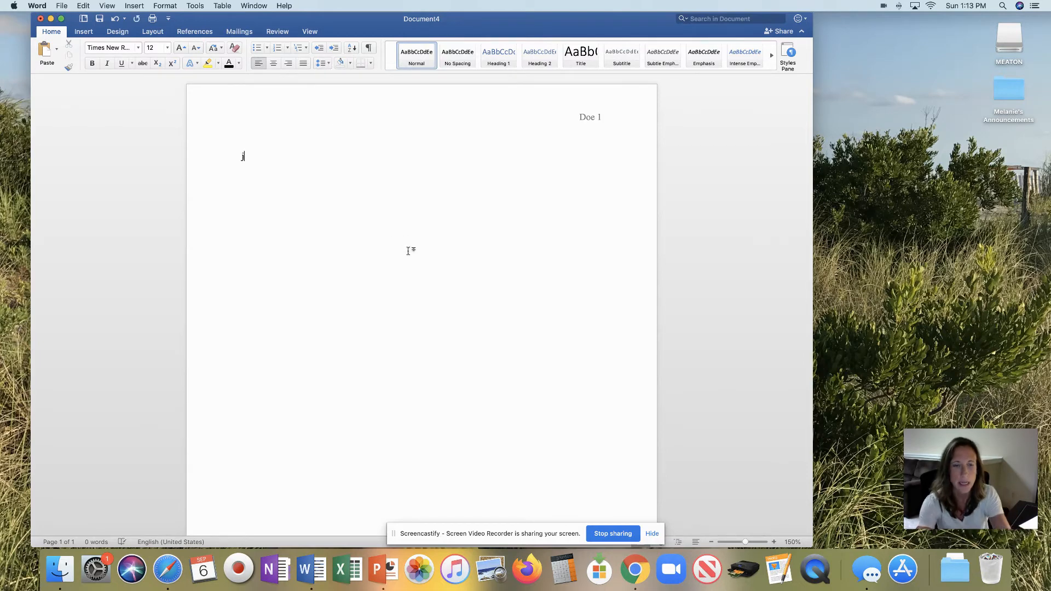
- Write filler text that wraps onto a second line to check the double spacing, and delete it
type("fgkl jvkf jkfn kvnk njknvjkd kl")
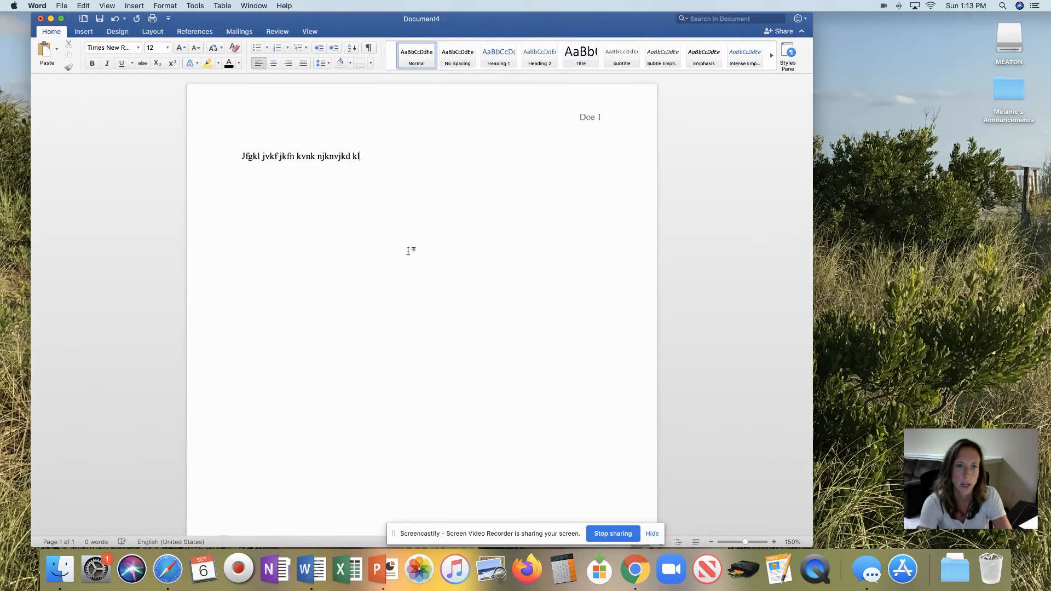
type("s jkncbjk vndklvjs kldkvln kldjnkv ")
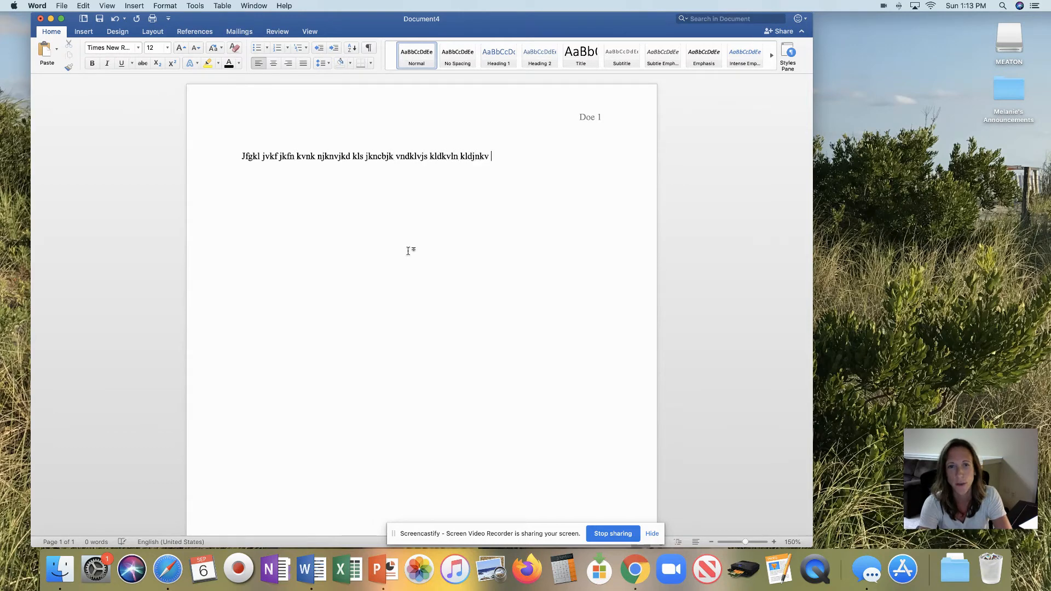
type("lncv nkvldn kvncvkl klvndkn k")
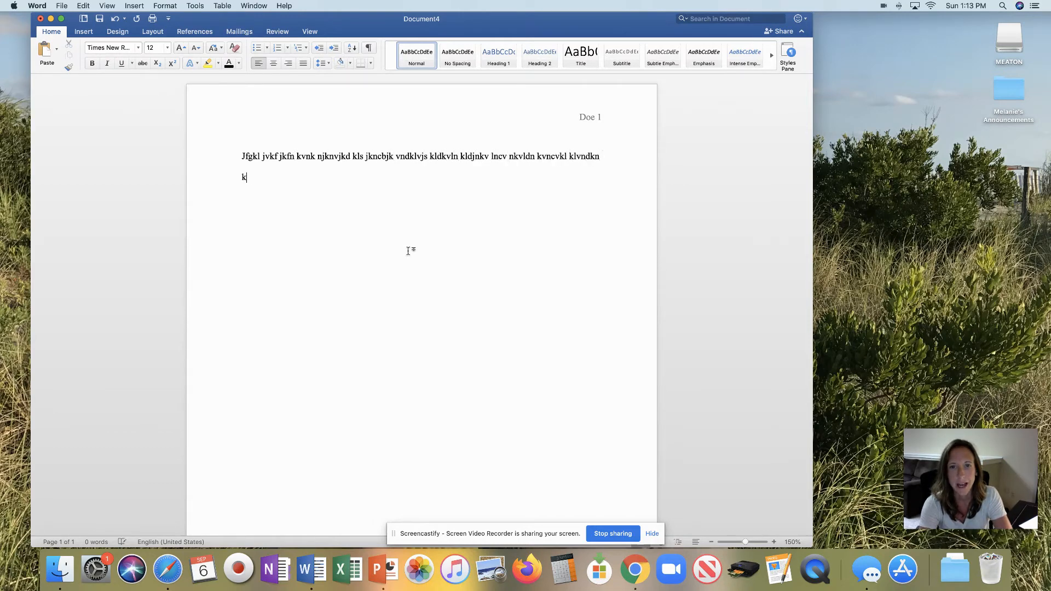
type("nvk dkvl")
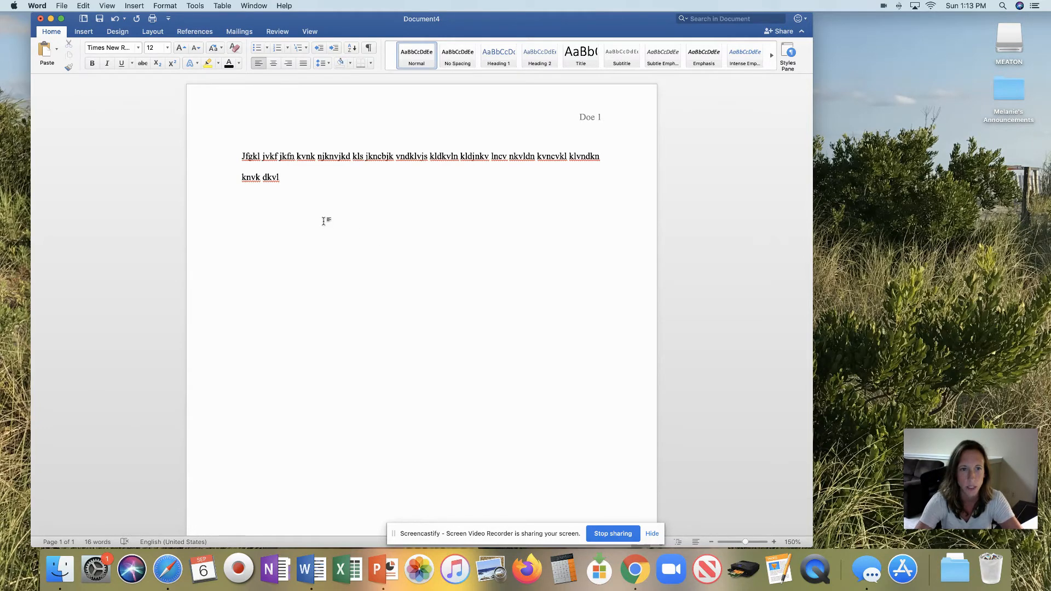
left_click_drag(323, 221, 225, 157)
key("BackSpace")
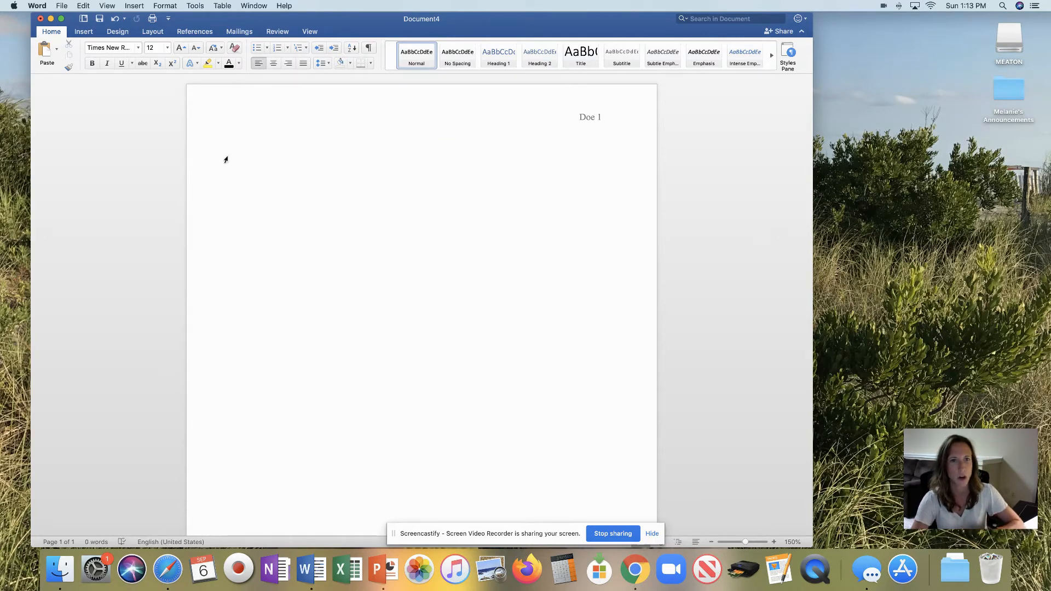
- Enter the student's full name on the first line and Professor with the instructor's last name on the second
left_click(327, 64)
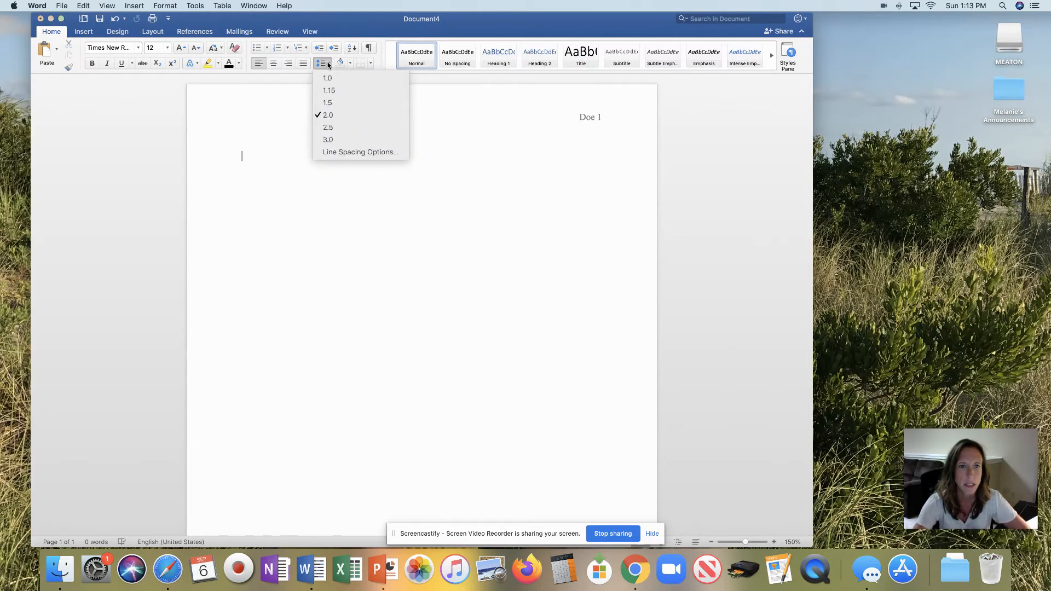
left_click(367, 261)
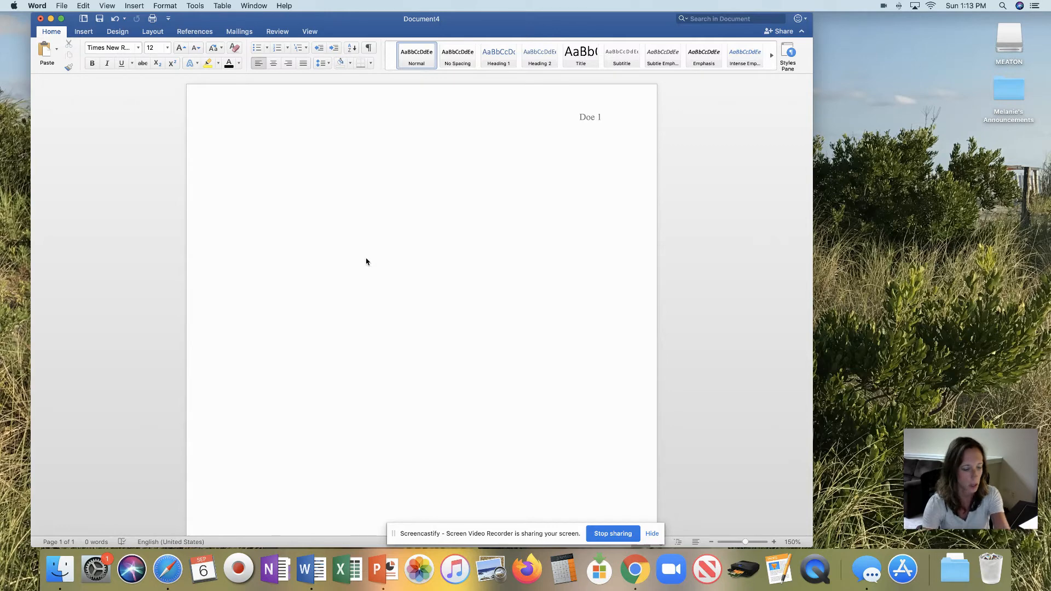
type("Jan")
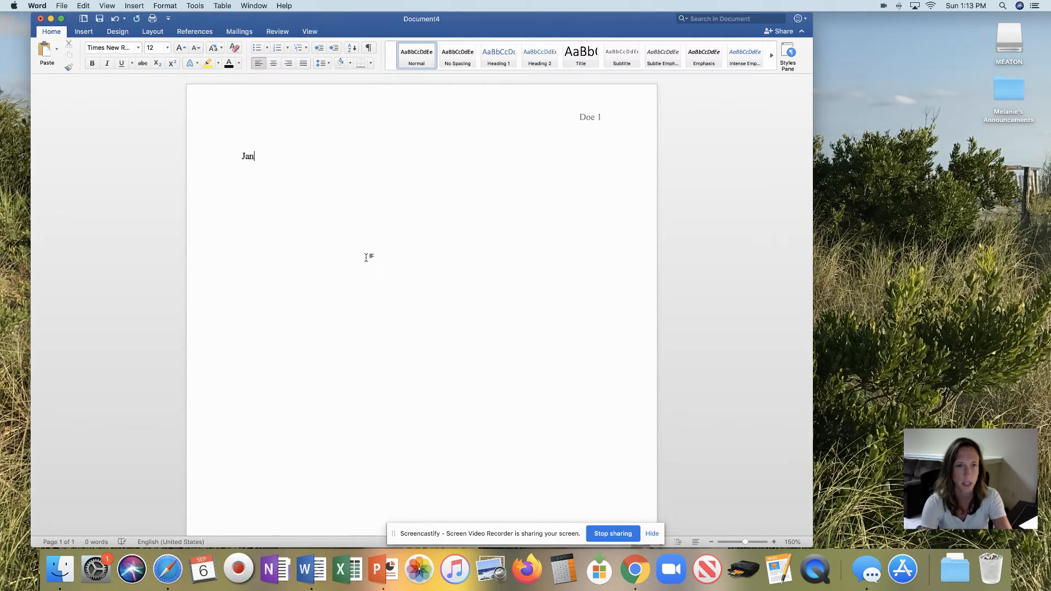
type("e Doe")
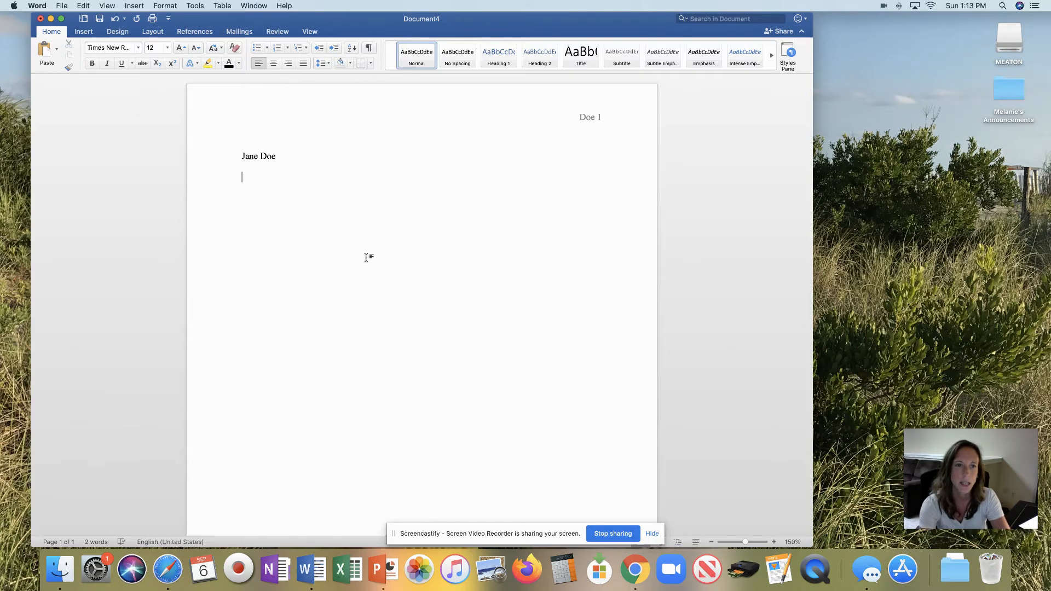
type("Pro")
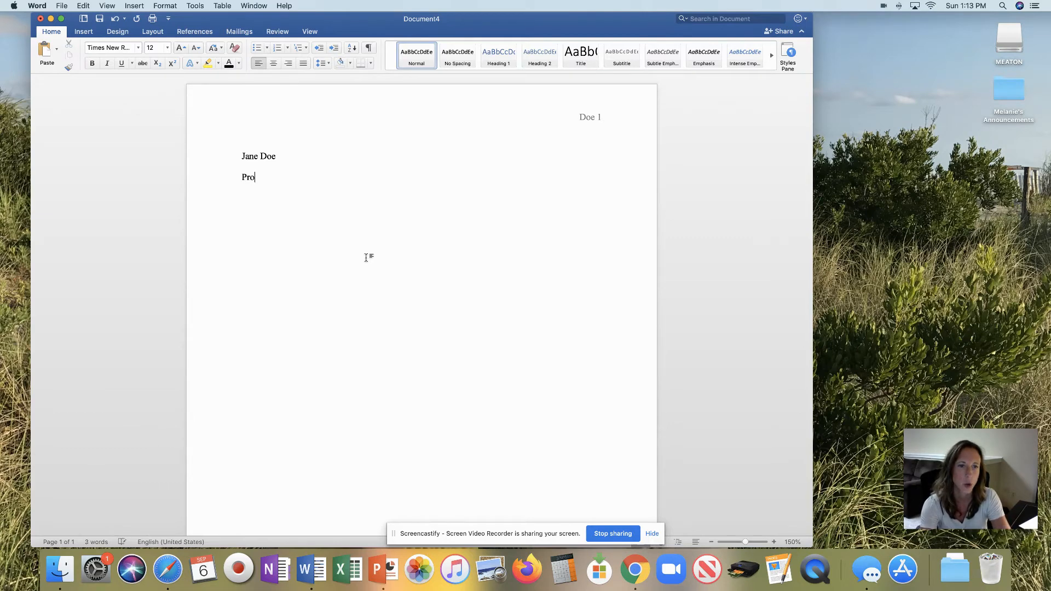
type("fessor ")
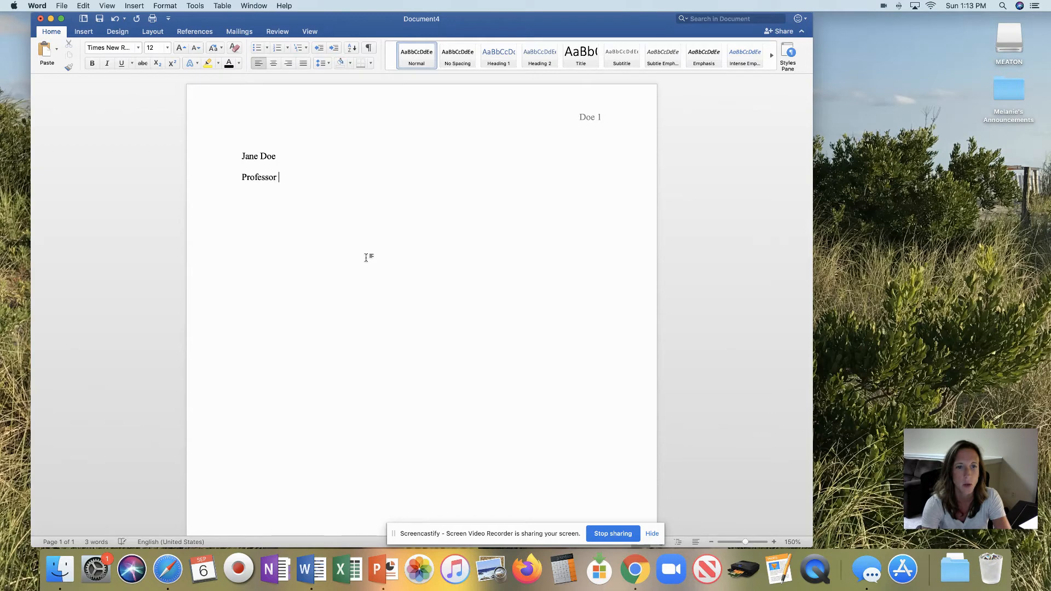
type("Eaton")
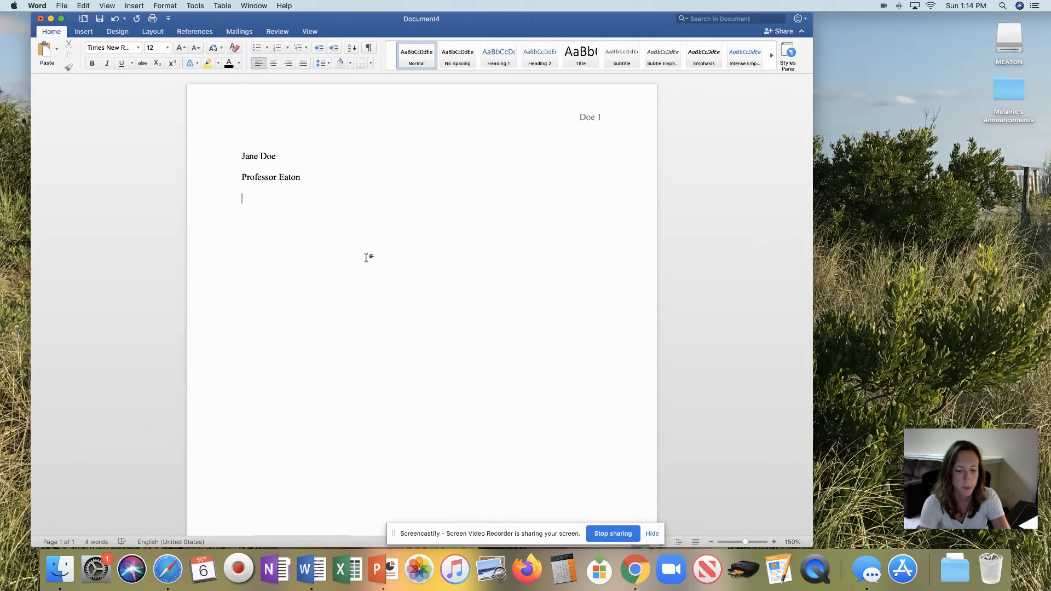
- Add the course and section line "English 095-04" below the professor line
type("E")
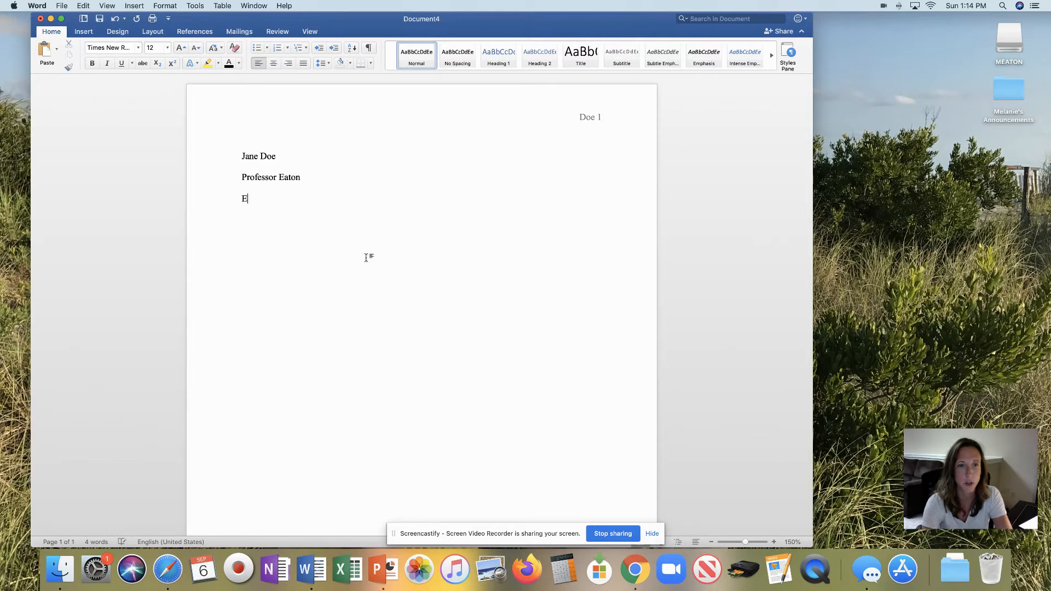
type("ngli")
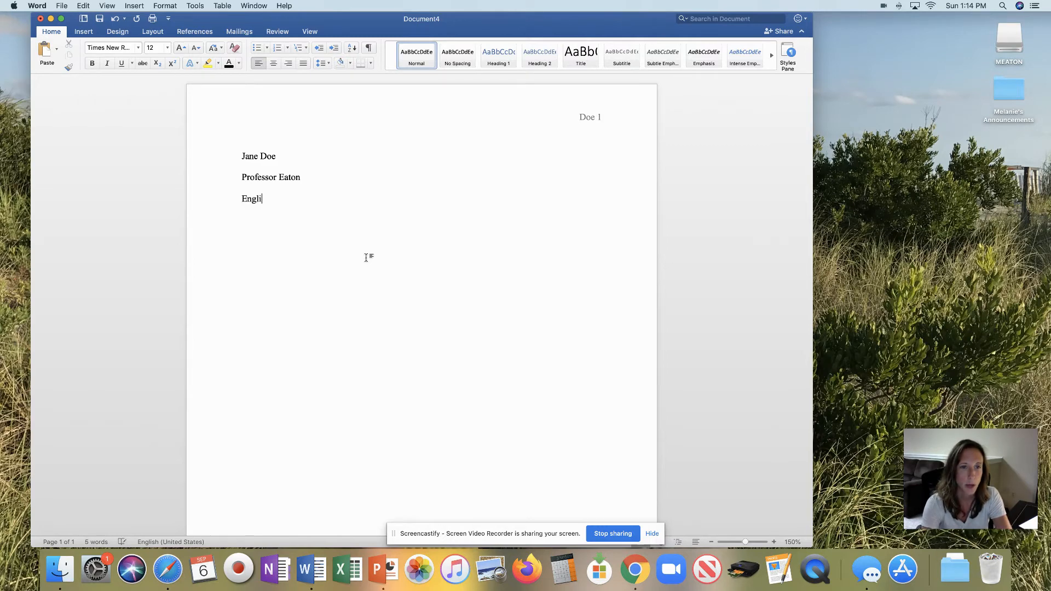
type("sh 09")
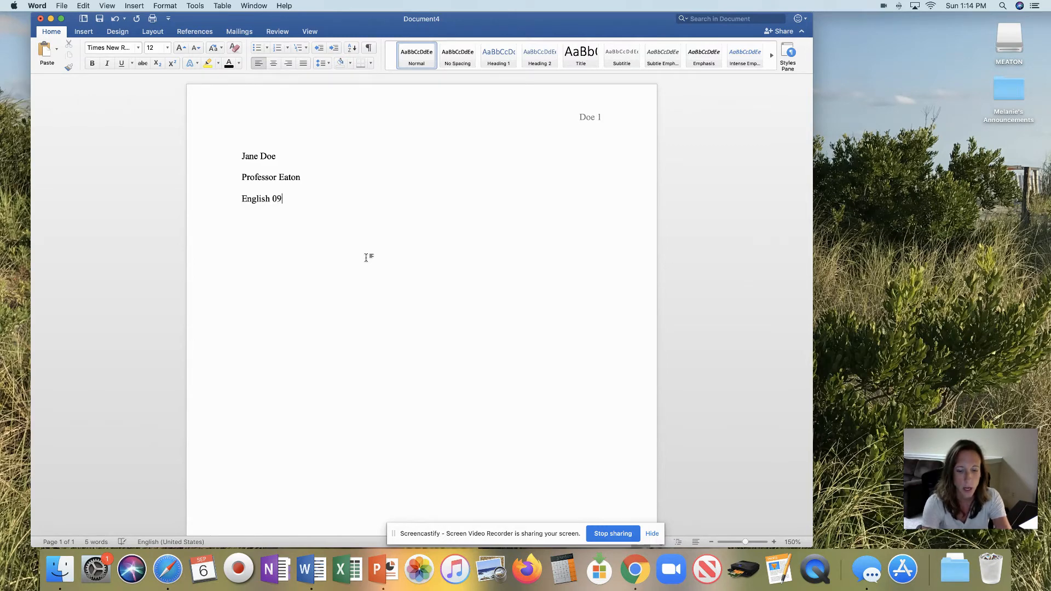
type("5-0")
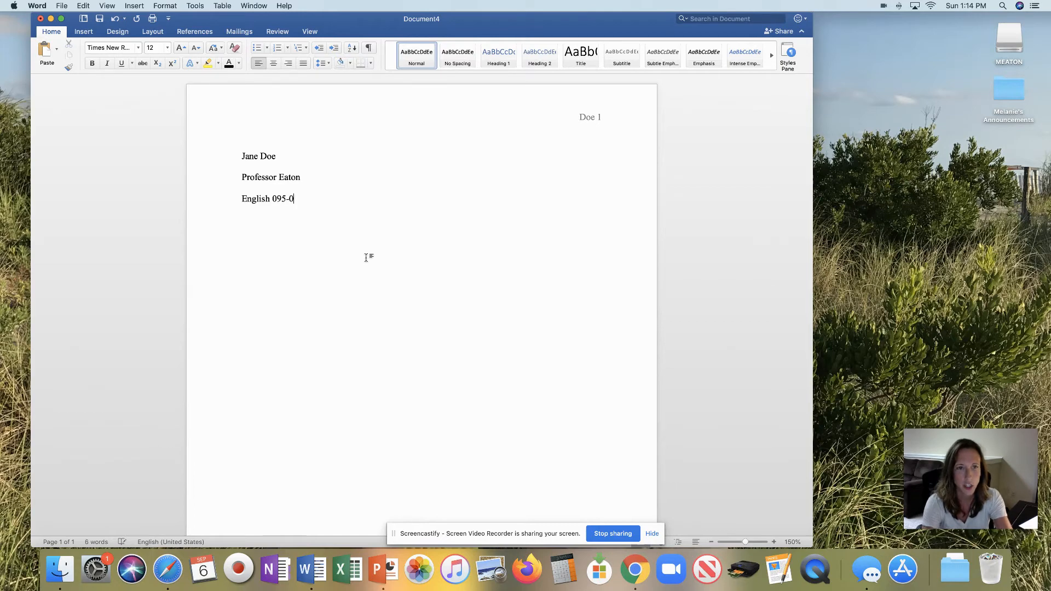
type("4")
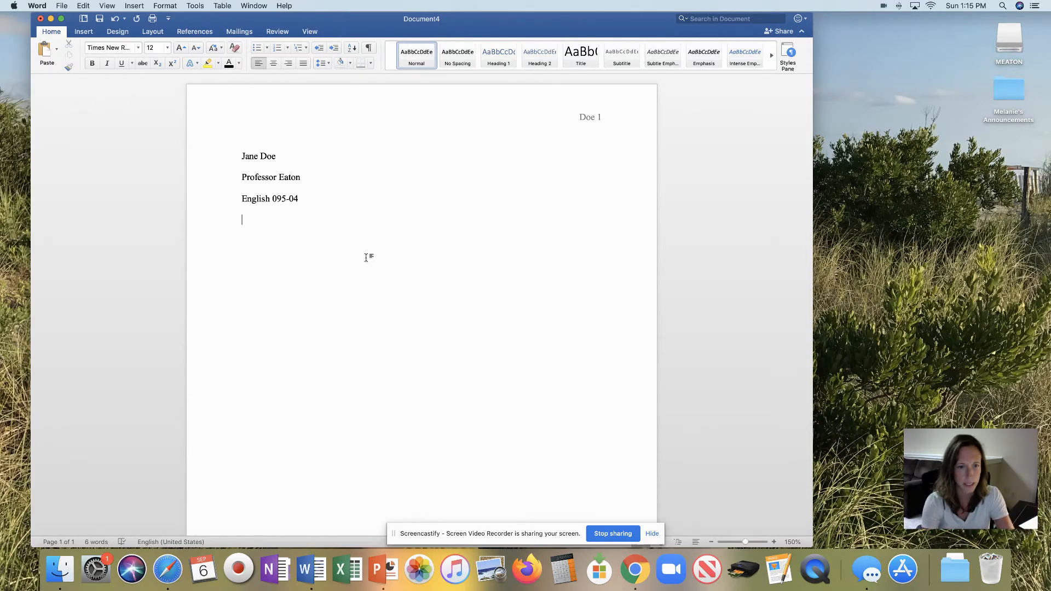
- Add the date "6 September 2020" in day-month-year order below the course line
type("6 S")
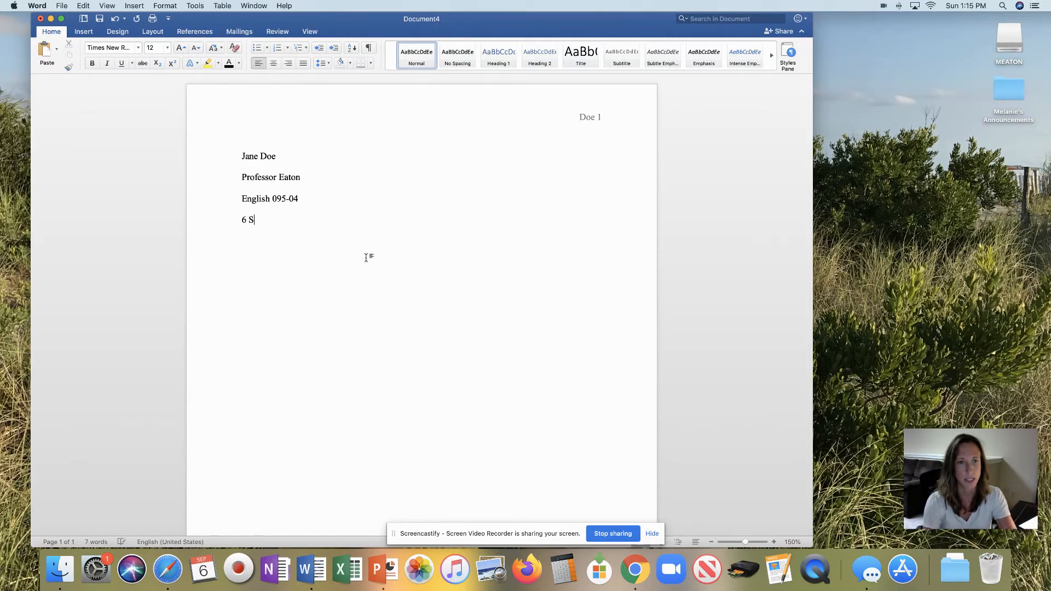
type("ept")
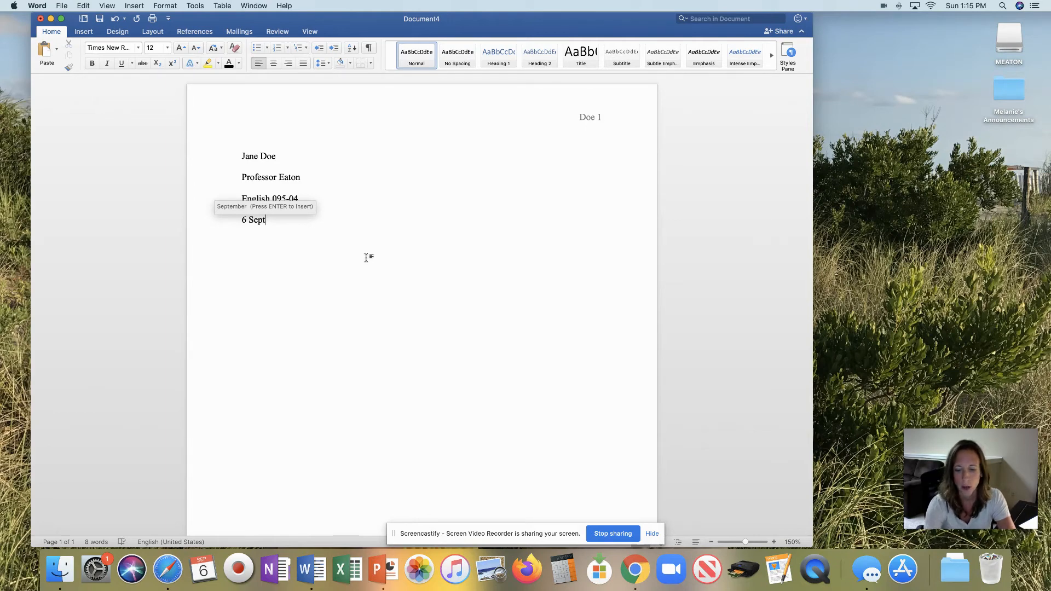
key("Return")
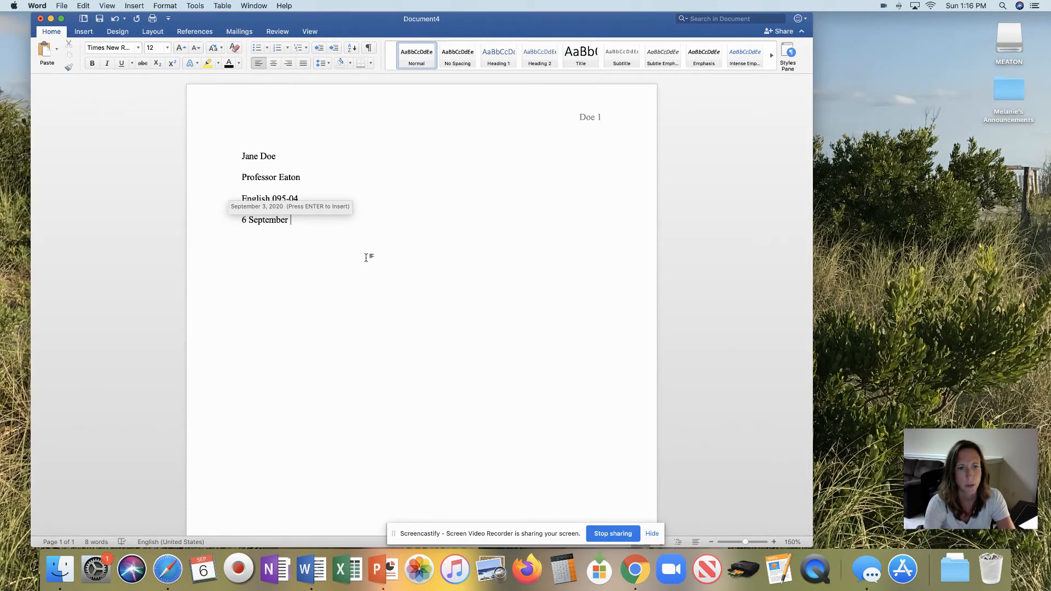
type("2020")
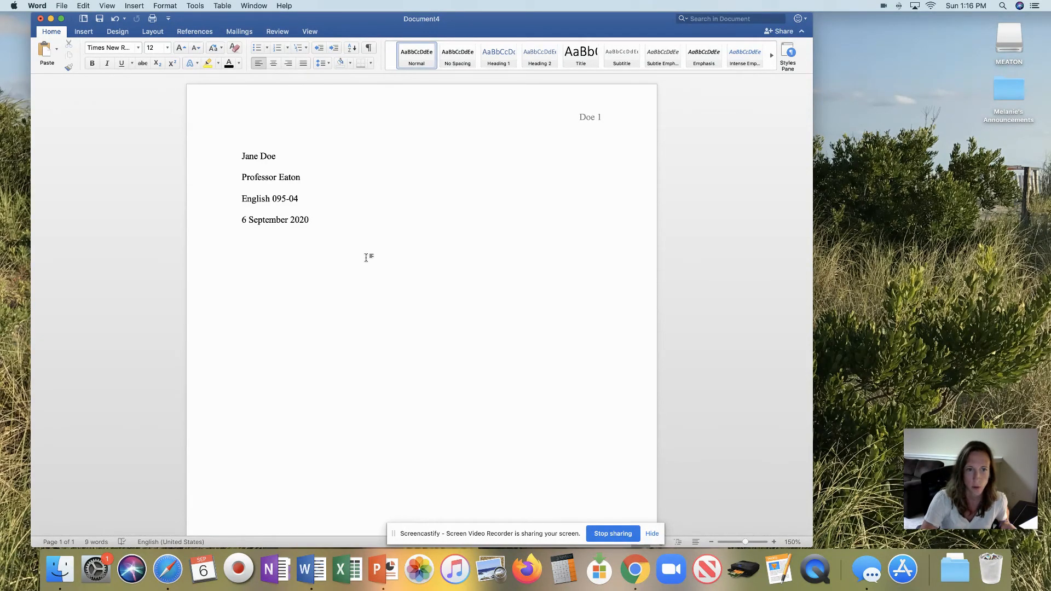
- Demonstrate excessive spacing by adding "Title" and "Essay" below the date with several blank lines before each, and delete the additions
key("Return")
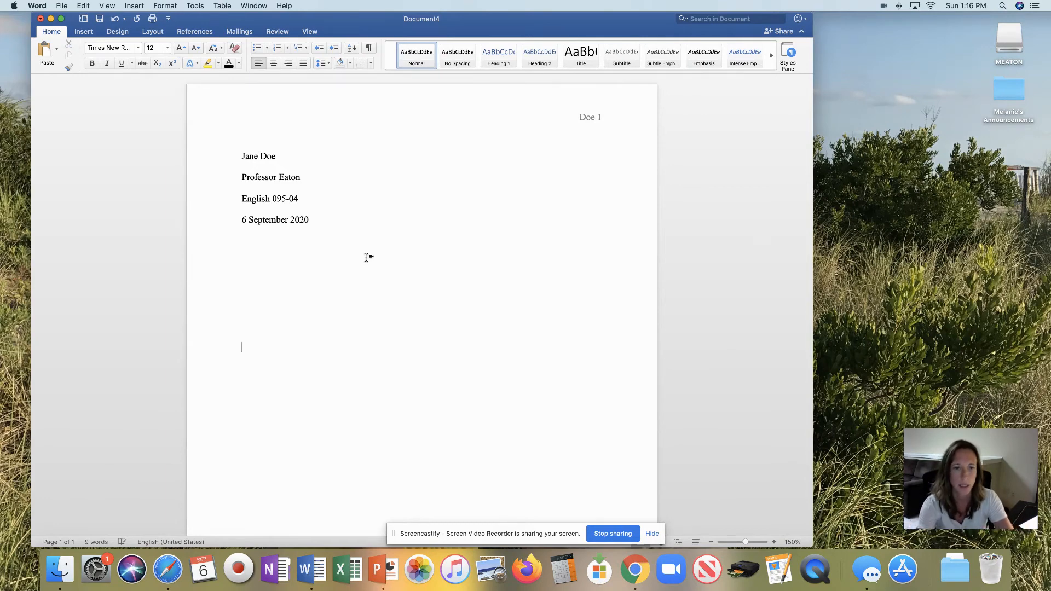
type("title")
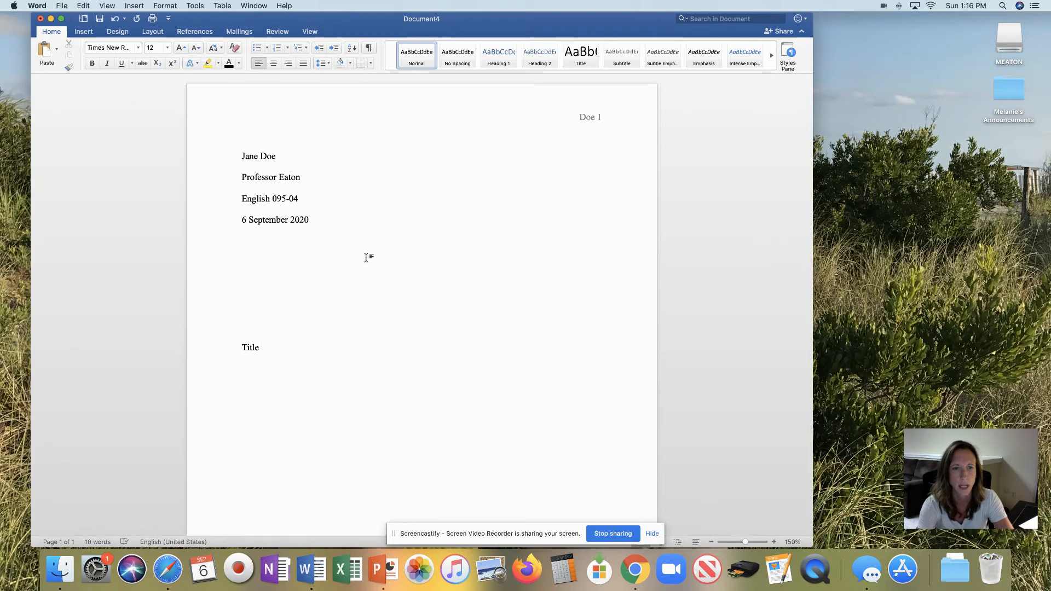
key("Return")
key("Return")
type("essay")
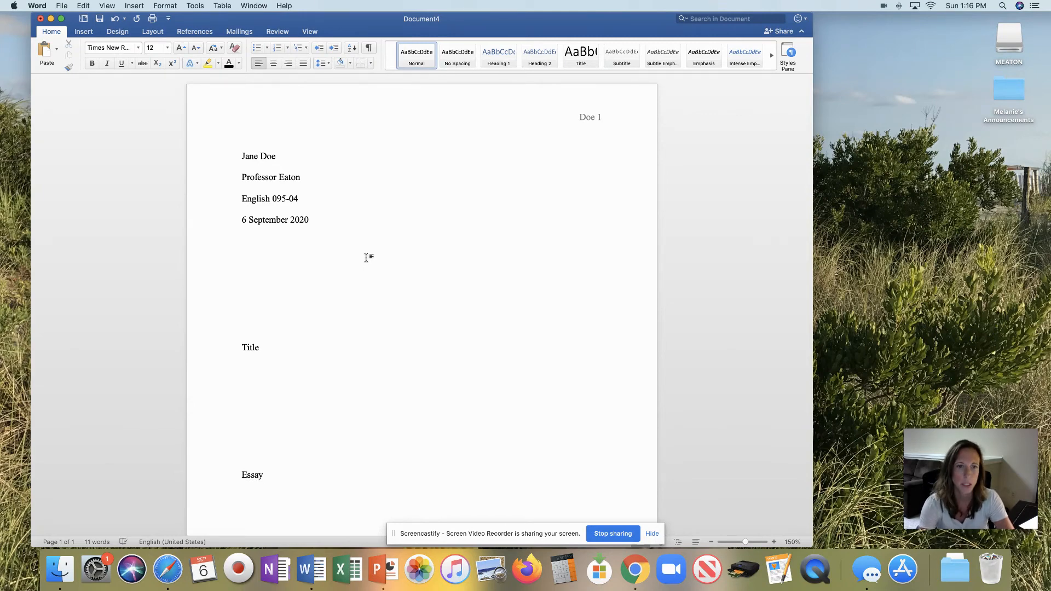
key("BackSpace")
key("BackSpace")
key("BackSpace")
key("BackSpace")
key("BackSpace")
key("BackSpace")
key("BackSpace")
key("BackSpace")
key("BackSpace")
key("BackSpace")
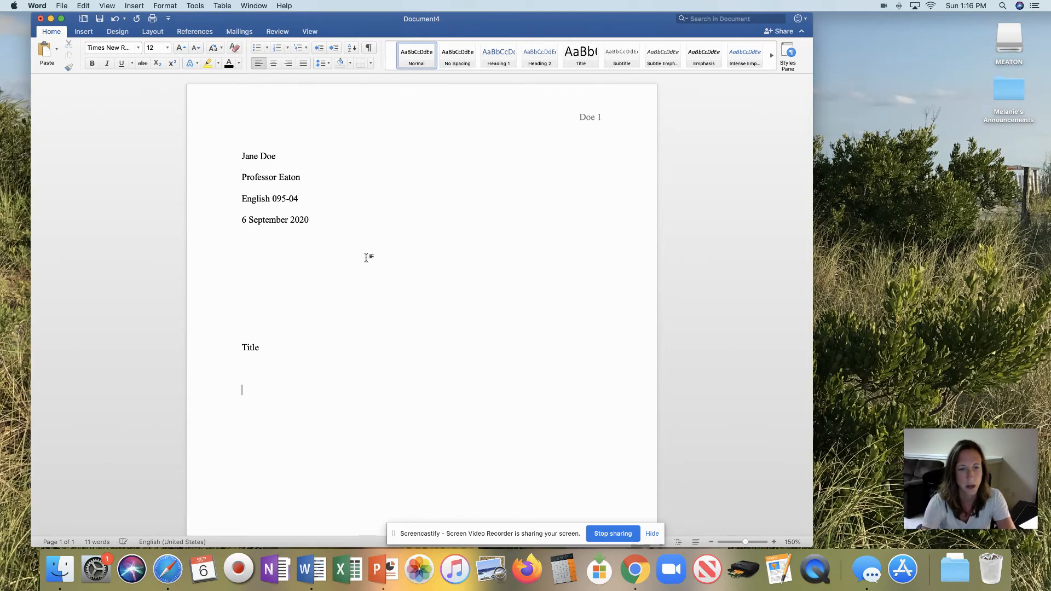
key("BackSpace")
key("BackSpace")
key("BackSpace")
key("BackSpace")
key("BackSpace")
key("BackSpace")
key("BackSpace")
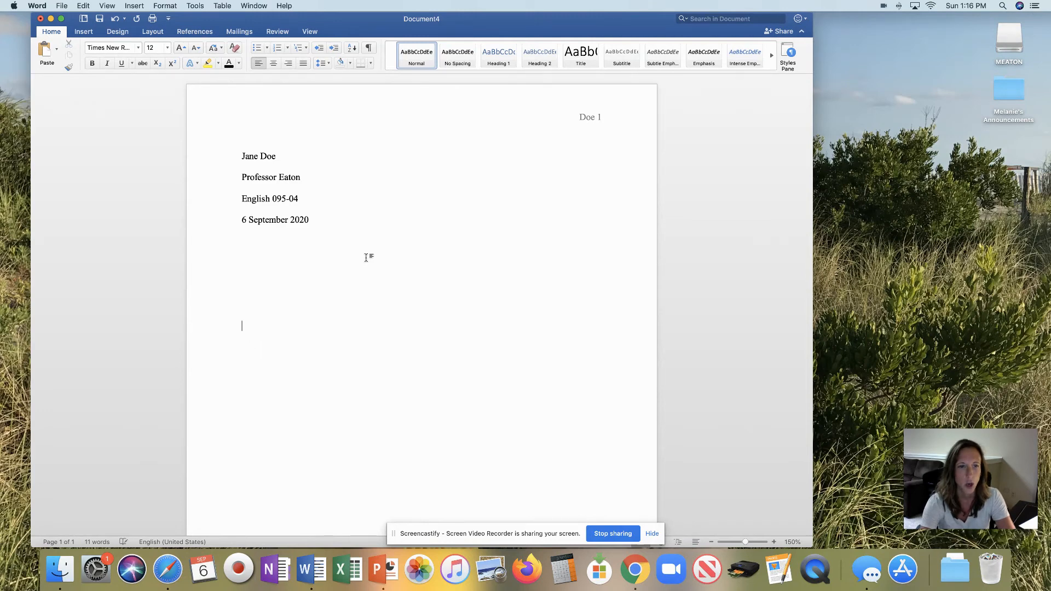
key("BackSpace")
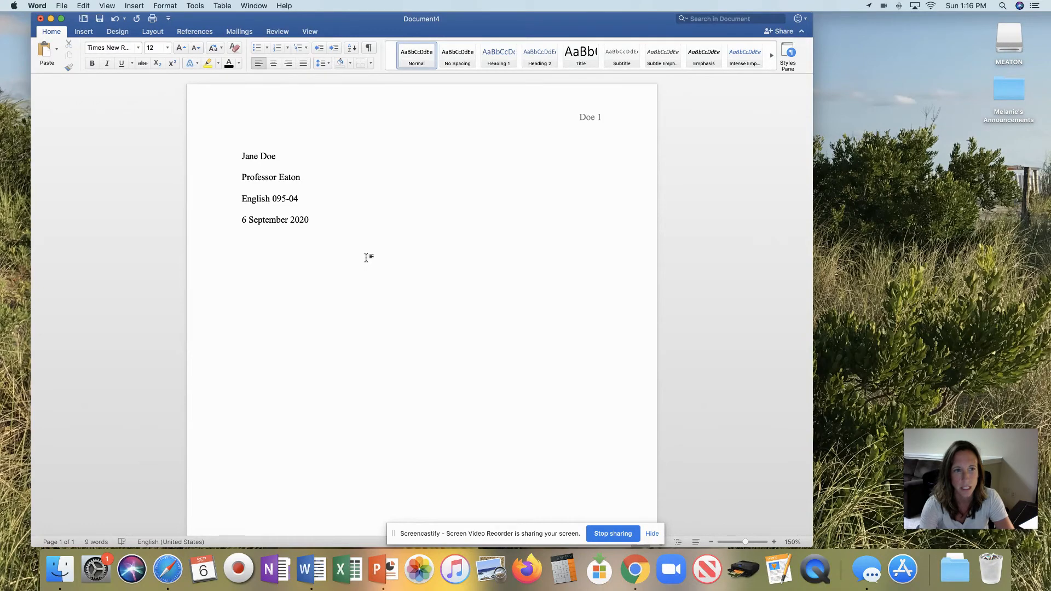
- Write the title "Paraphrase of Literacy Behind Bars" on the line directly below the date
type("Pa")
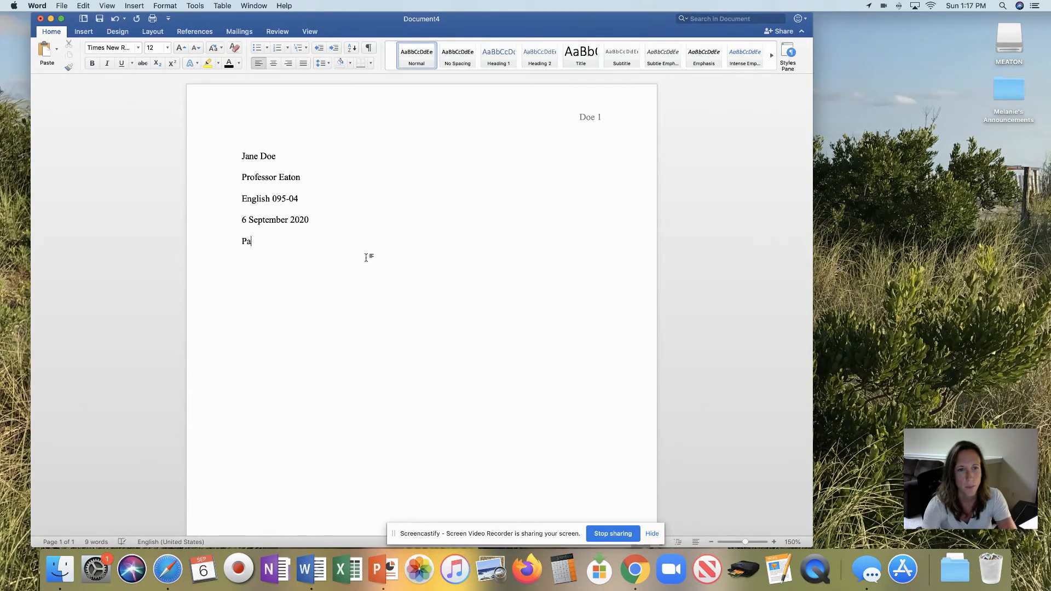
type("raphrase o")
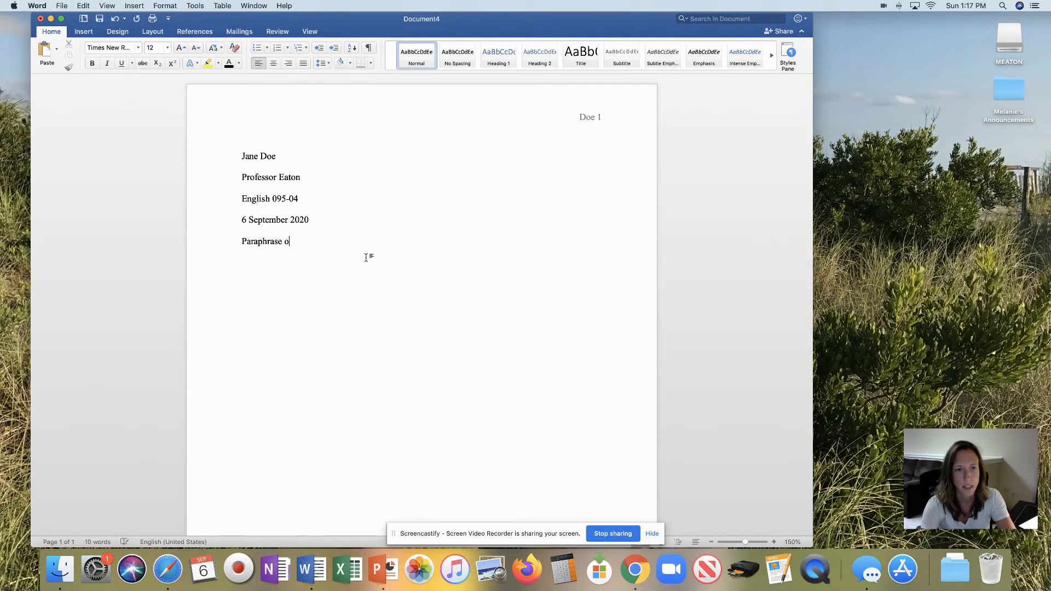
type("f Literacy Behind Bars")
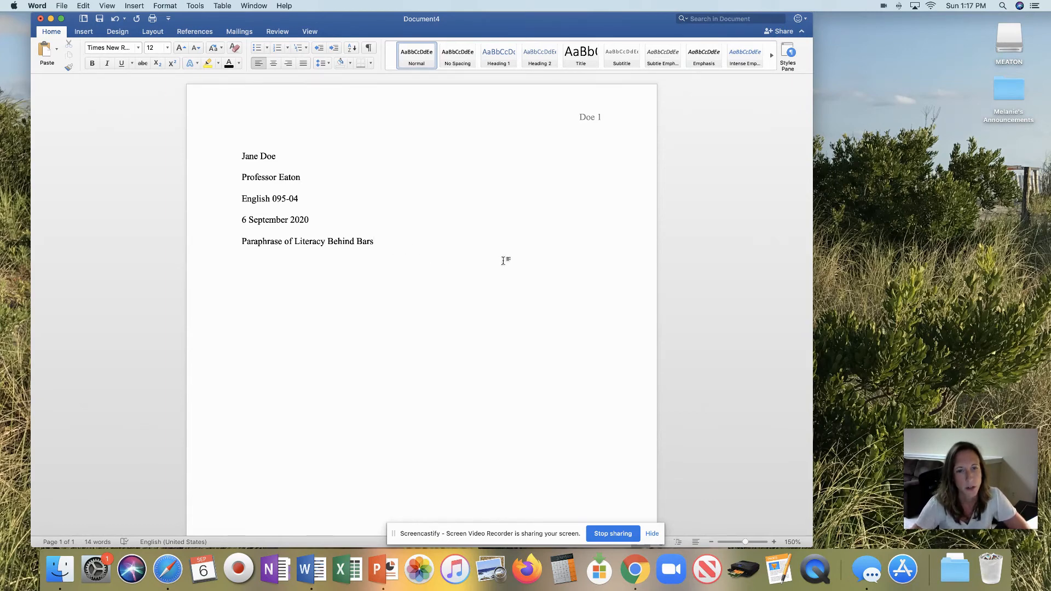
- Try right and centre alignment on the title line, and return it to left alignment
left_click(289, 66)
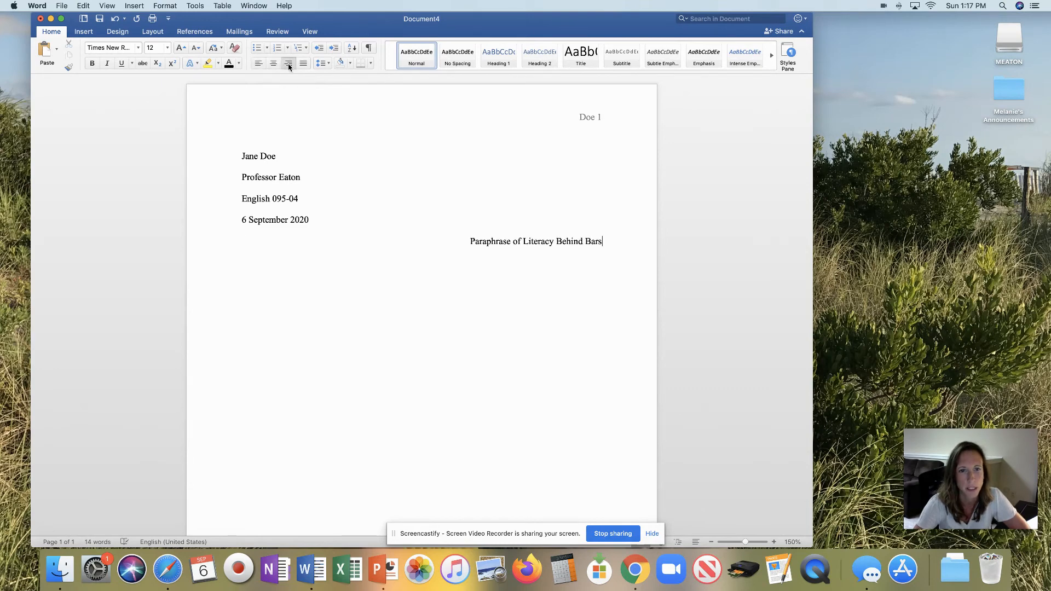
left_click(273, 65)
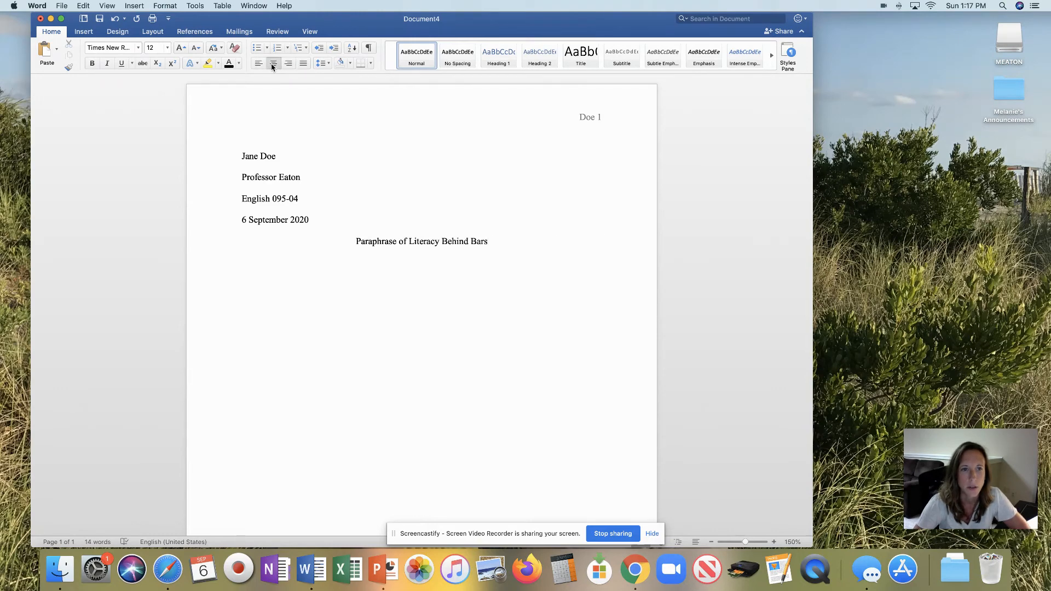
left_click(258, 64)
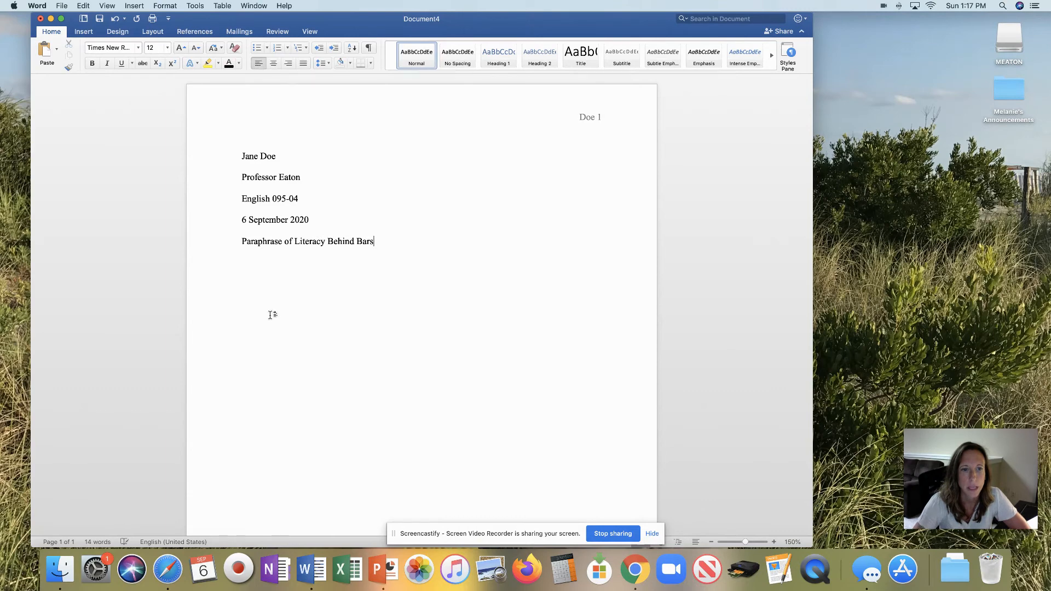
- Demonstrate moving the title toward the page centre with tab indents at its start, and remove the indents
left_click(242, 241)
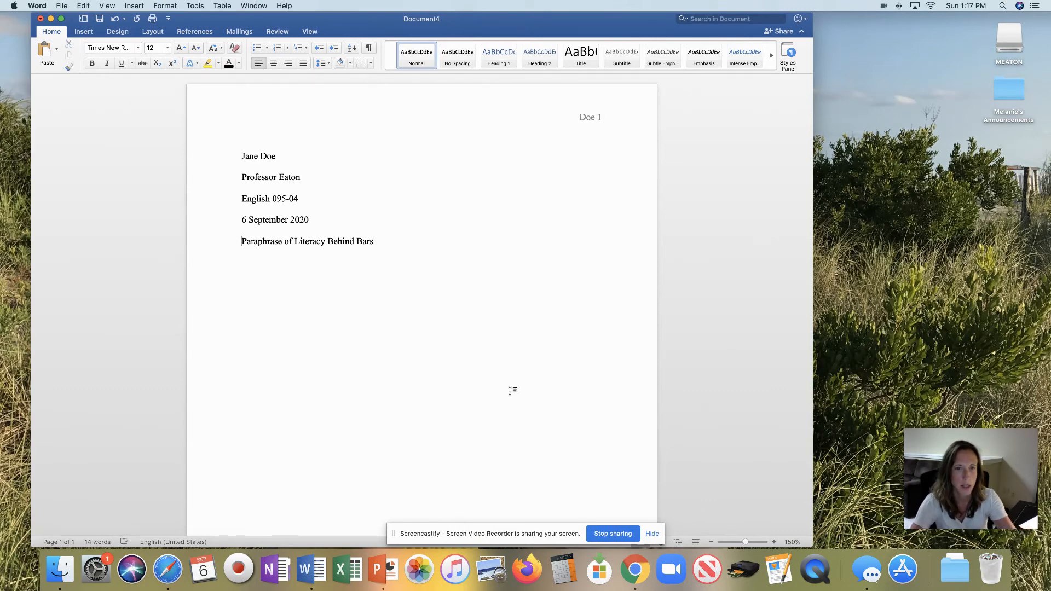
key("Tab")
key("Tab")
key("Tab")
key("Tab")
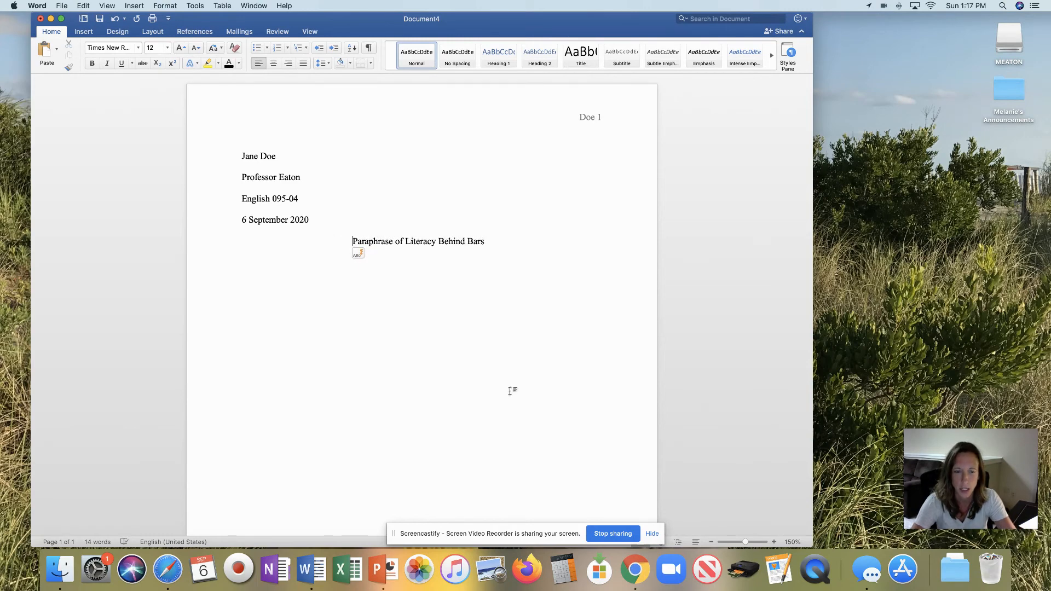
key("BackSpace")
key("BackSpace")
key("BackSpace")
key("BackSpace")
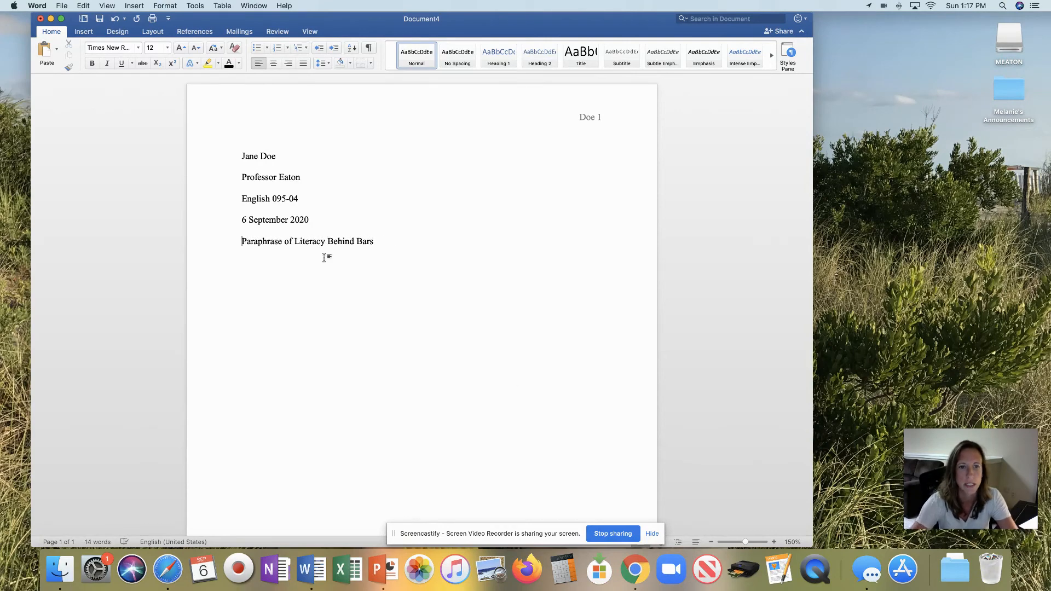
- Centre the title line and start a left-aligned body line directly below it
left_click(273, 64)
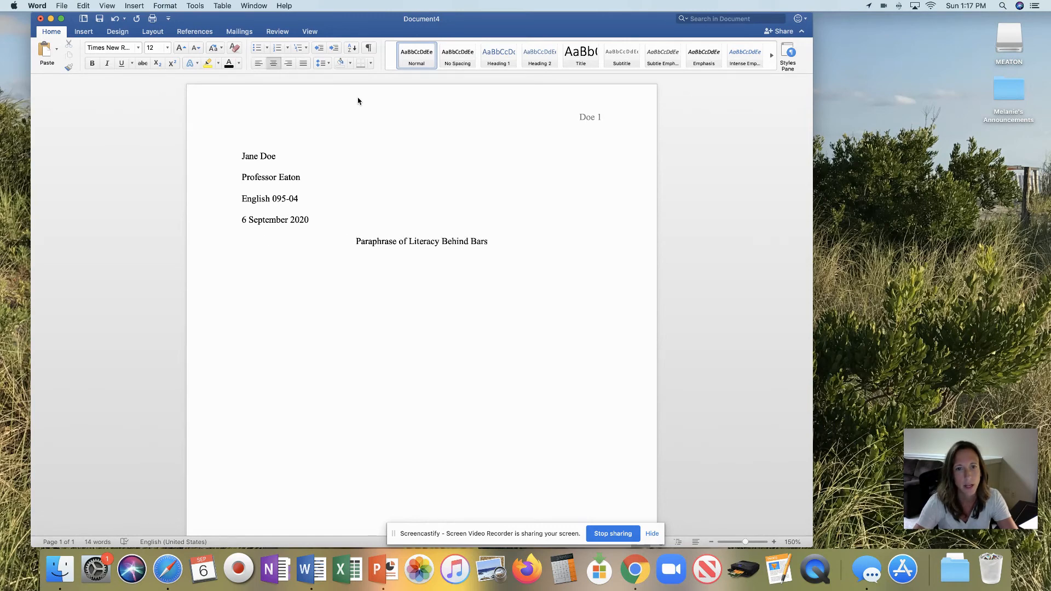
left_click(543, 244)
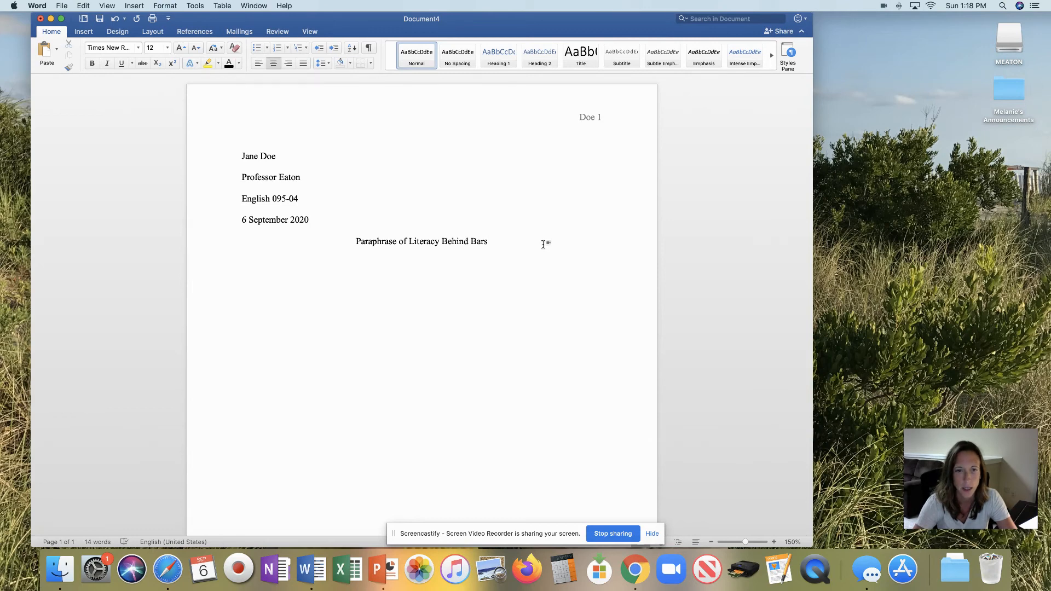
key("Return")
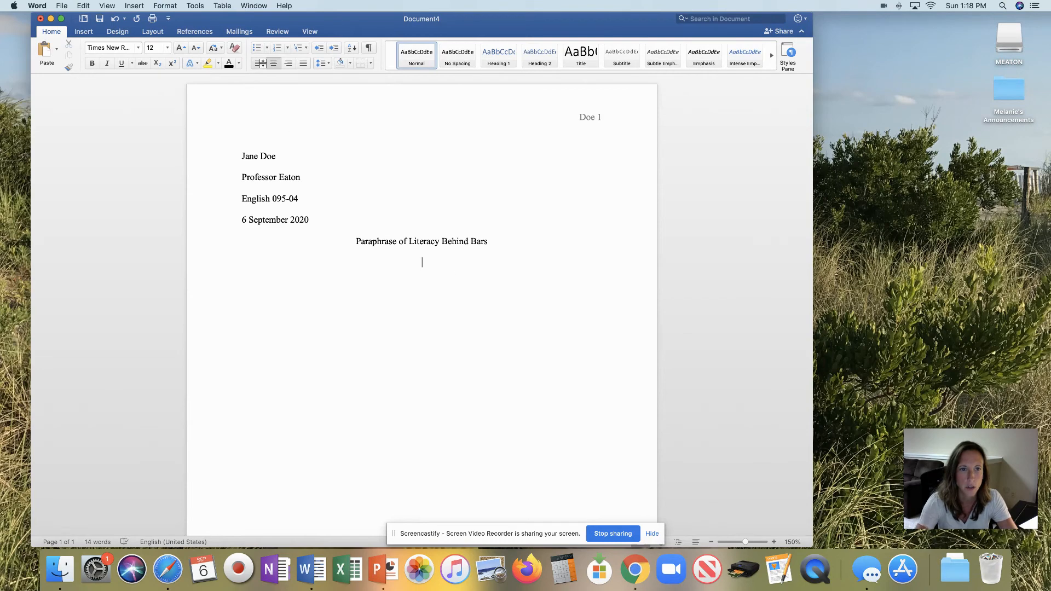
left_click(259, 64)
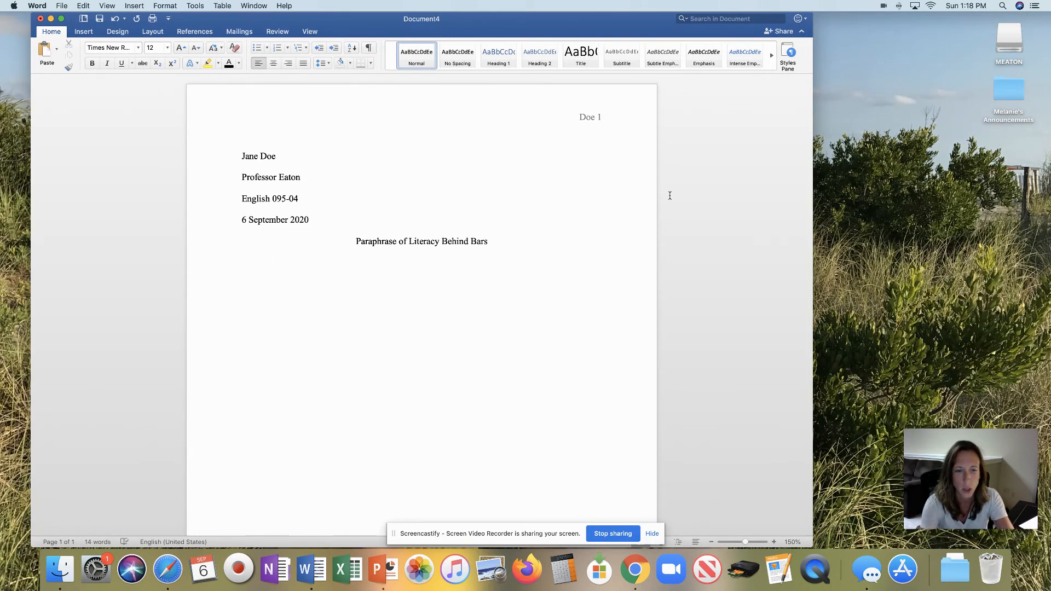
- Begin the body with a tab-indented sentence below the title: "This is where you are going to start typing the body of your essay."
type("This is where you")
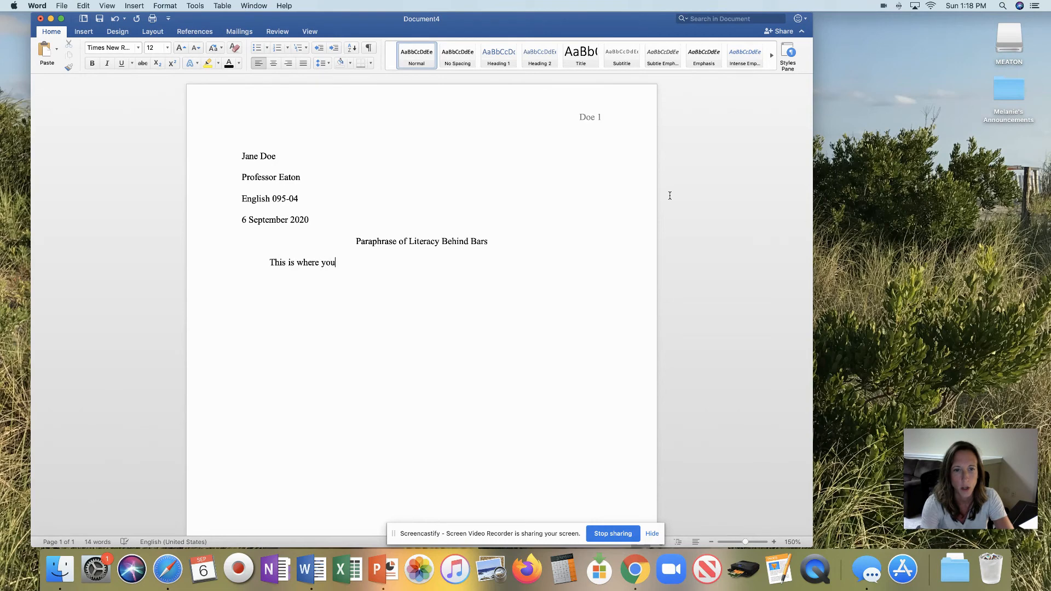
type(" are going to start")
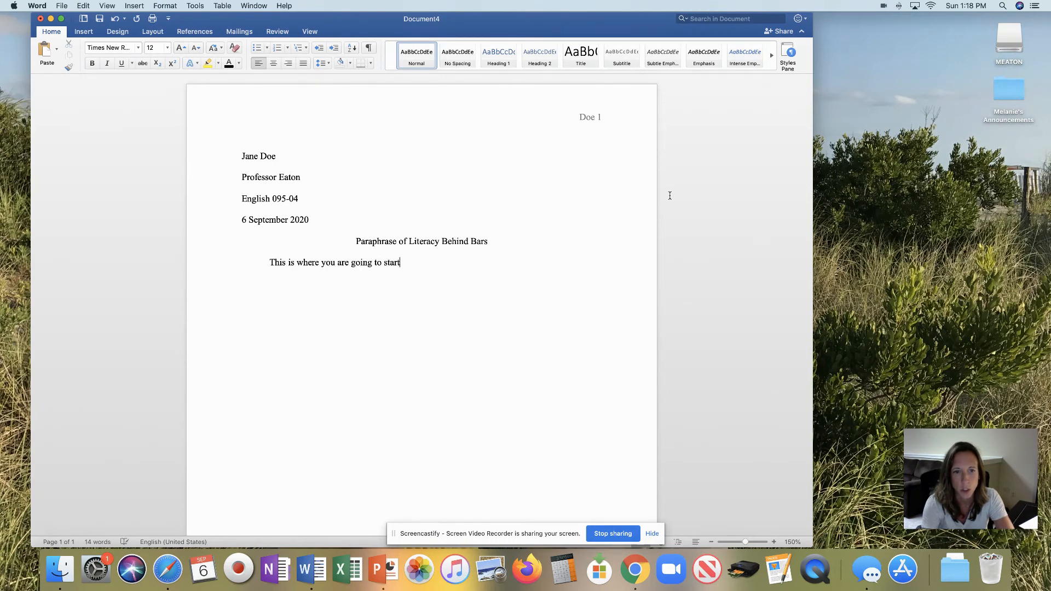
type(" typing the bo")
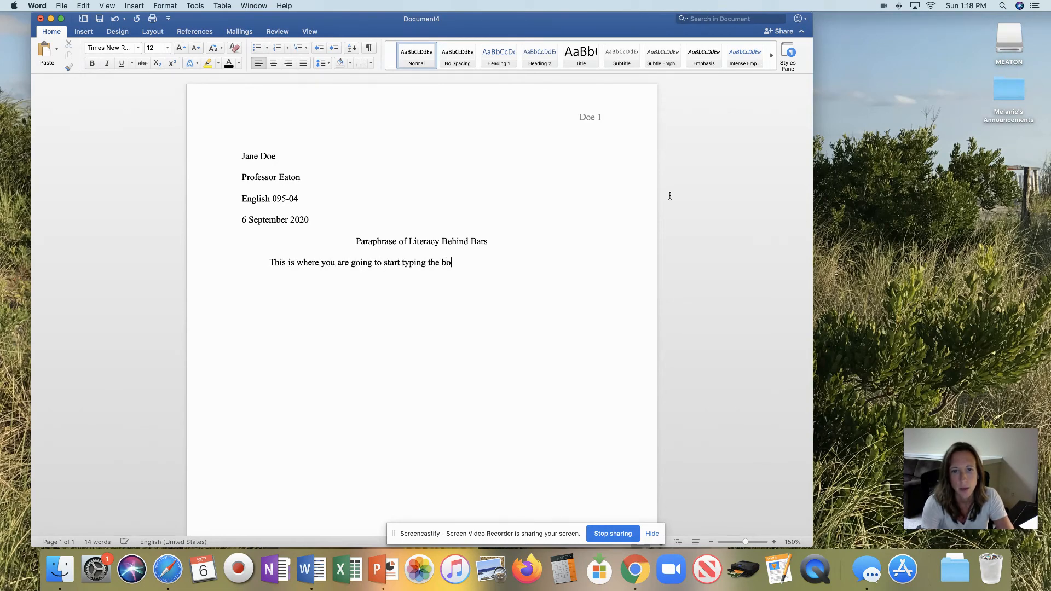
type("dy of your e")
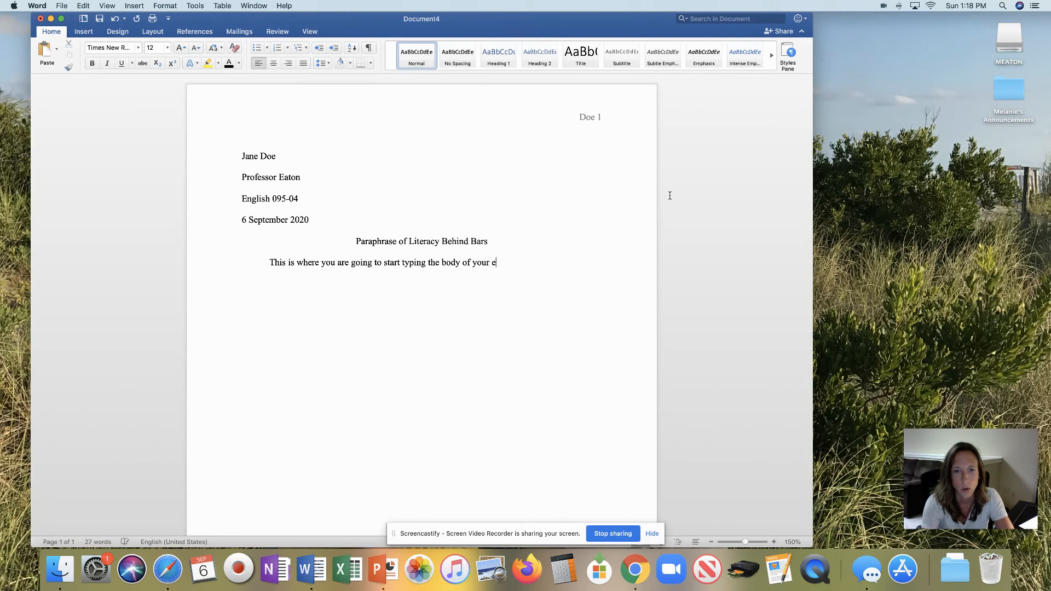
type("ssay. ")
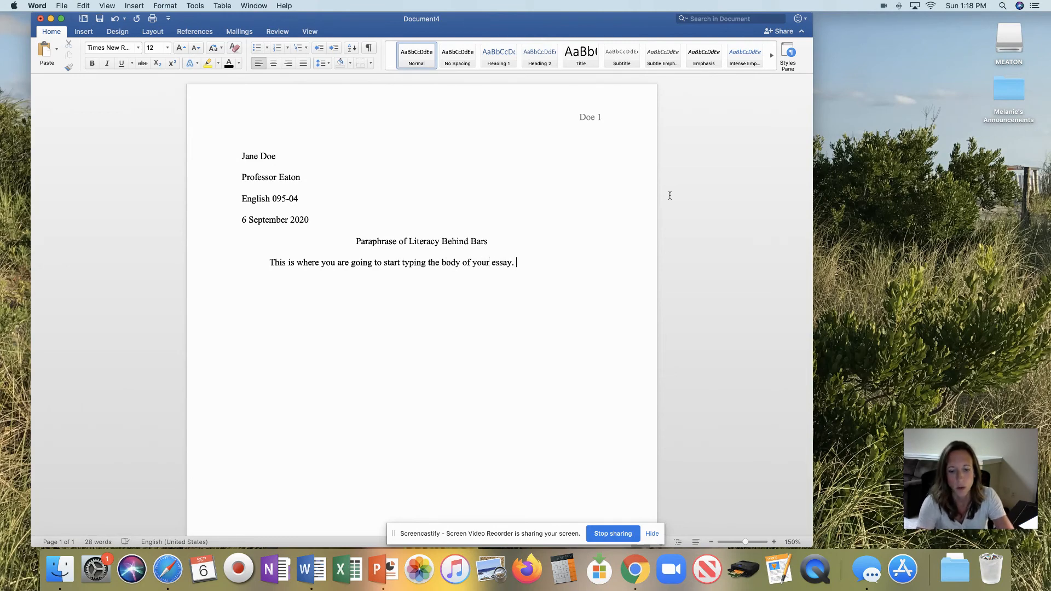
- Continue the first body paragraph with "When you start to move into the next line...", letting the text wrap
type("W")
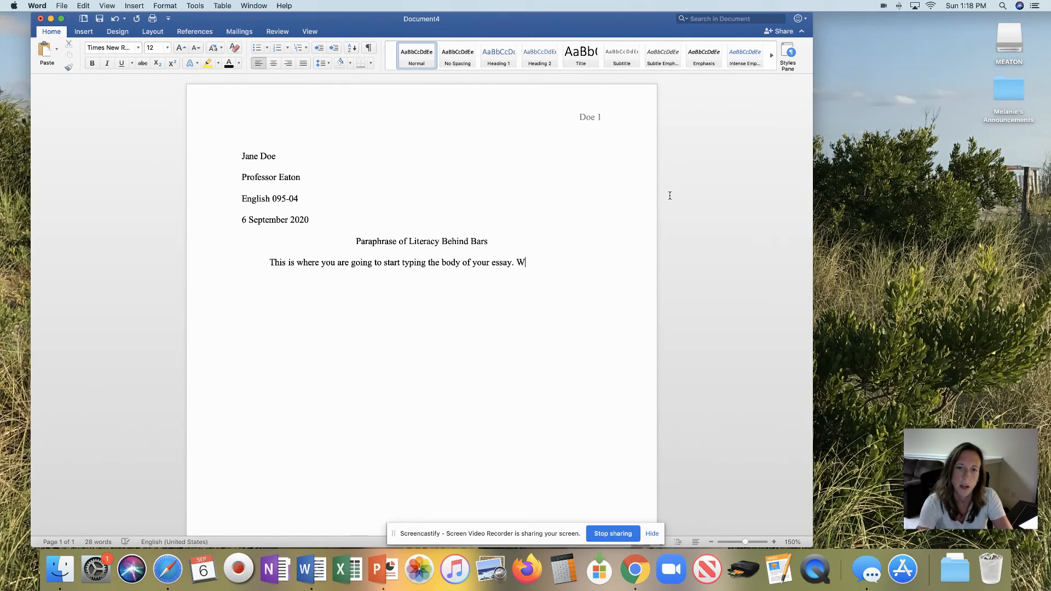
type("hen you star")
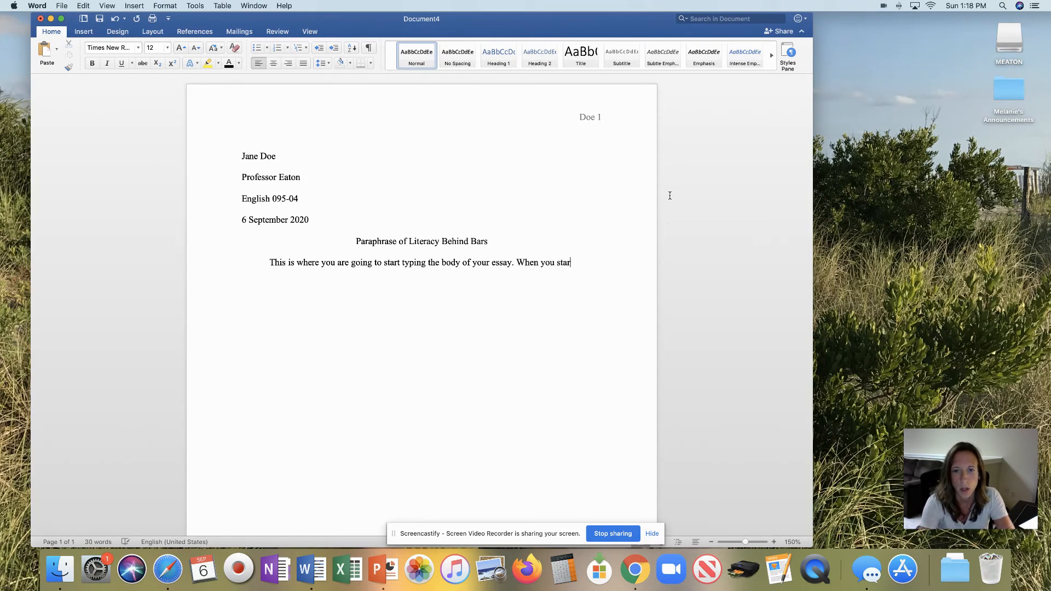
type("t to move into the")
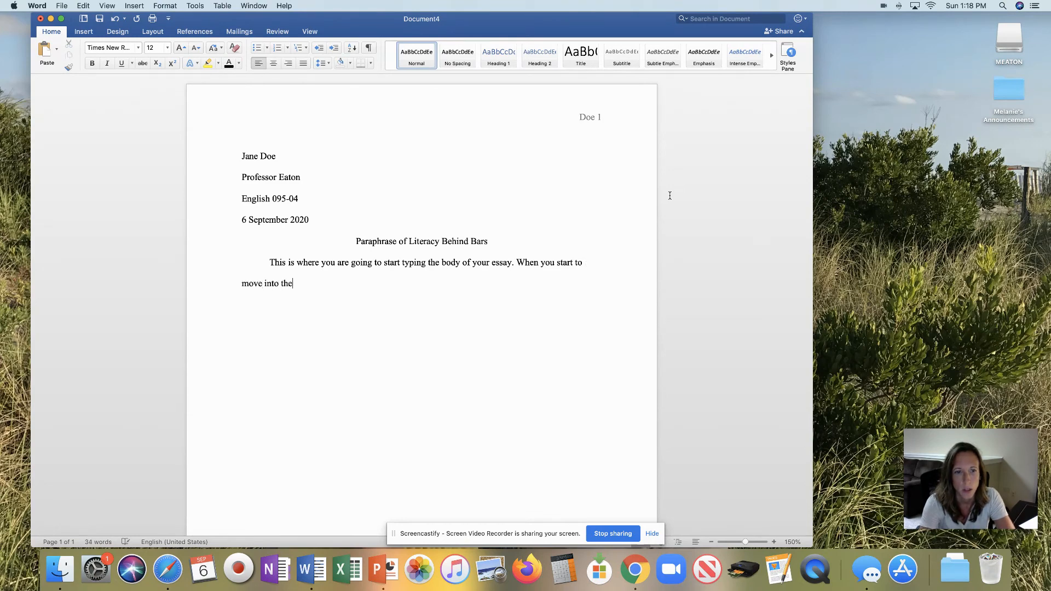
type(" next line...")
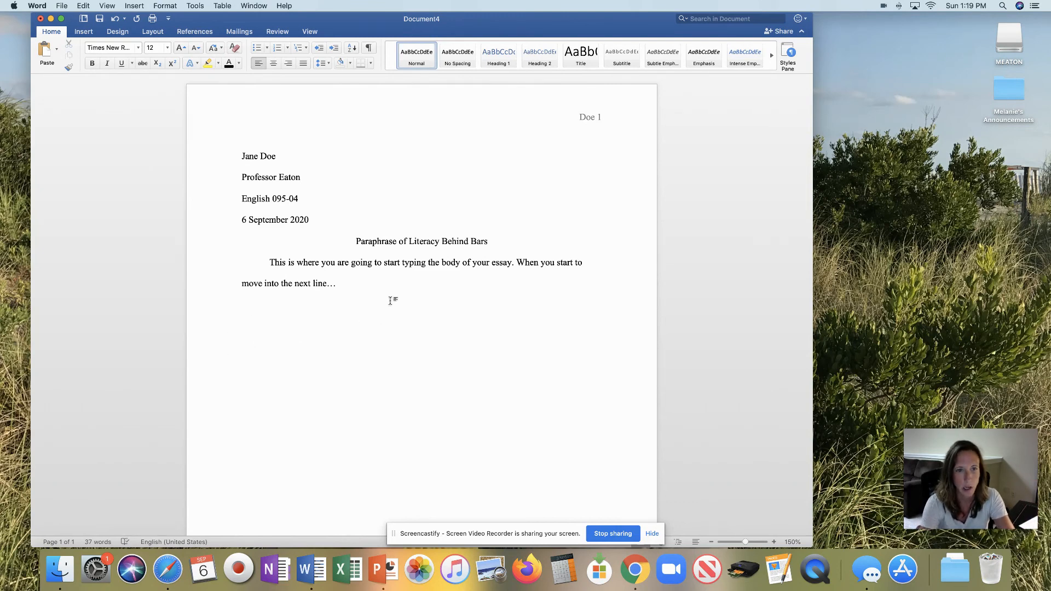
- Start a second, indented body paragraph reading "The indent indicates that you have begun typing a new paragraph."
type("T")
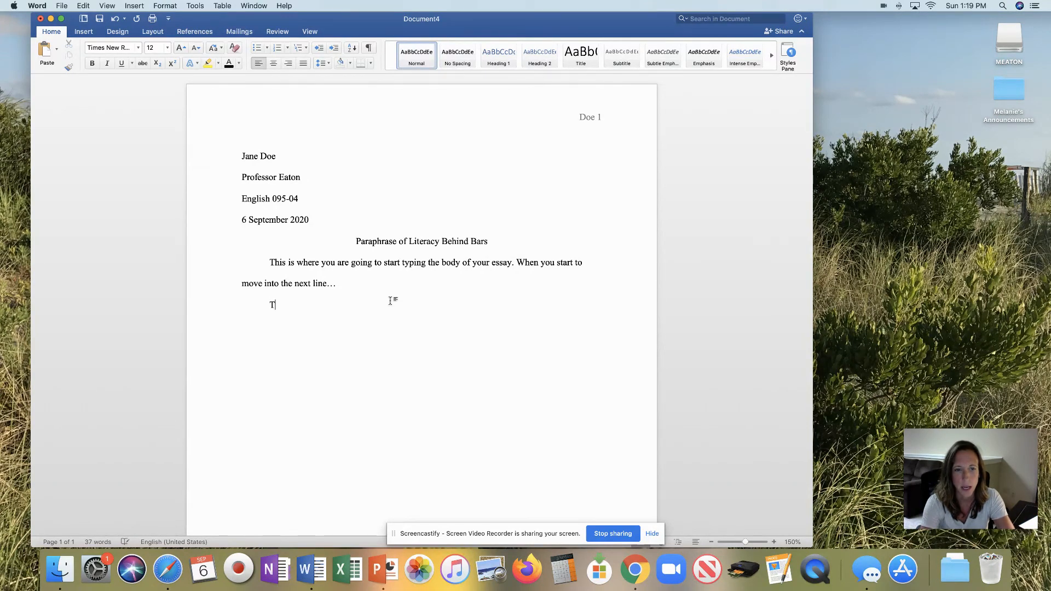
key("BackSpace")
type("The inde")
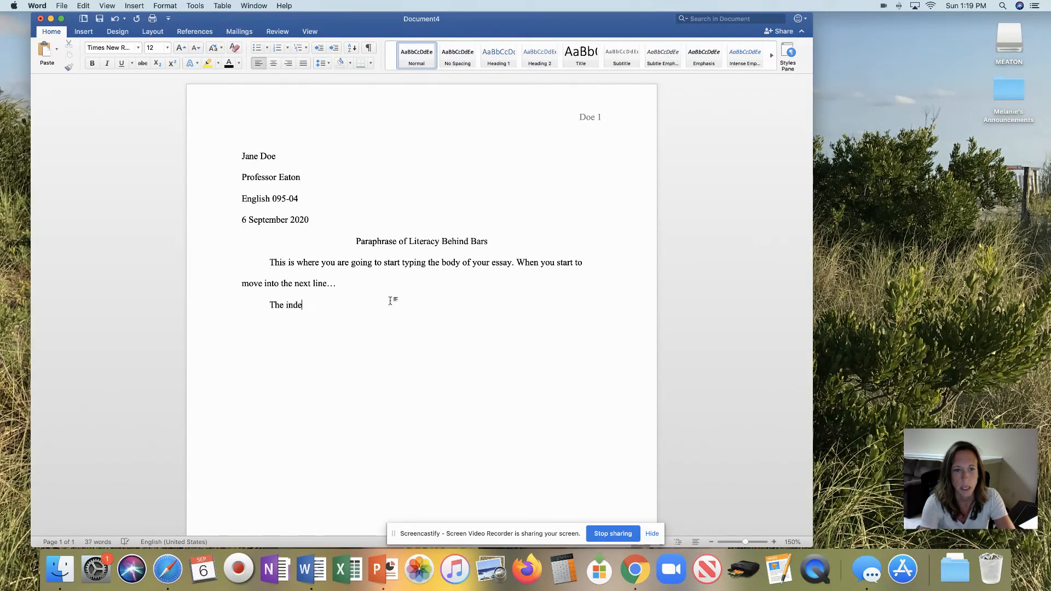
type("nt indic")
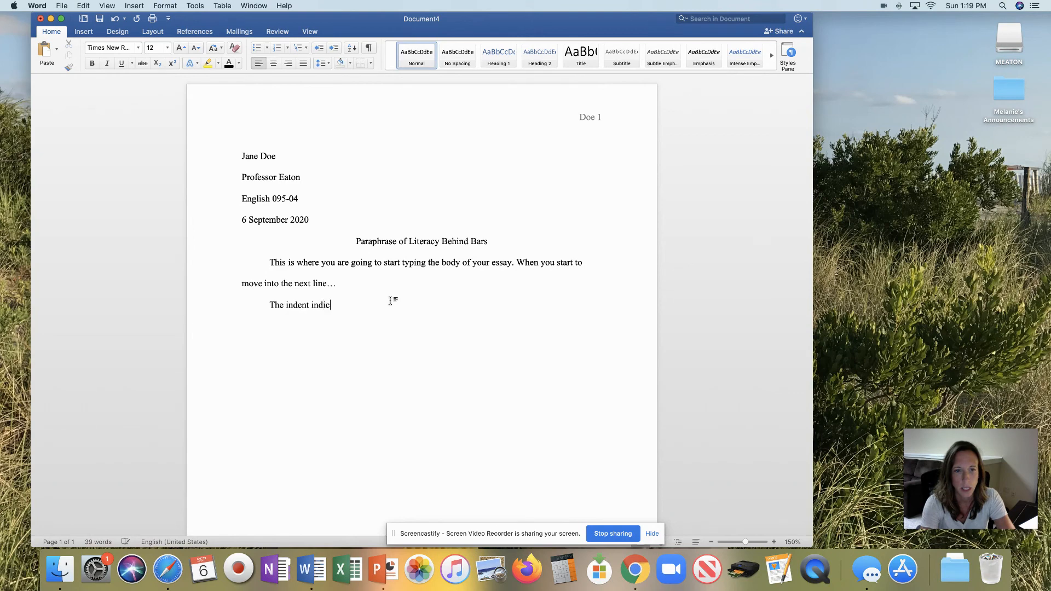
type("ates that you have ")
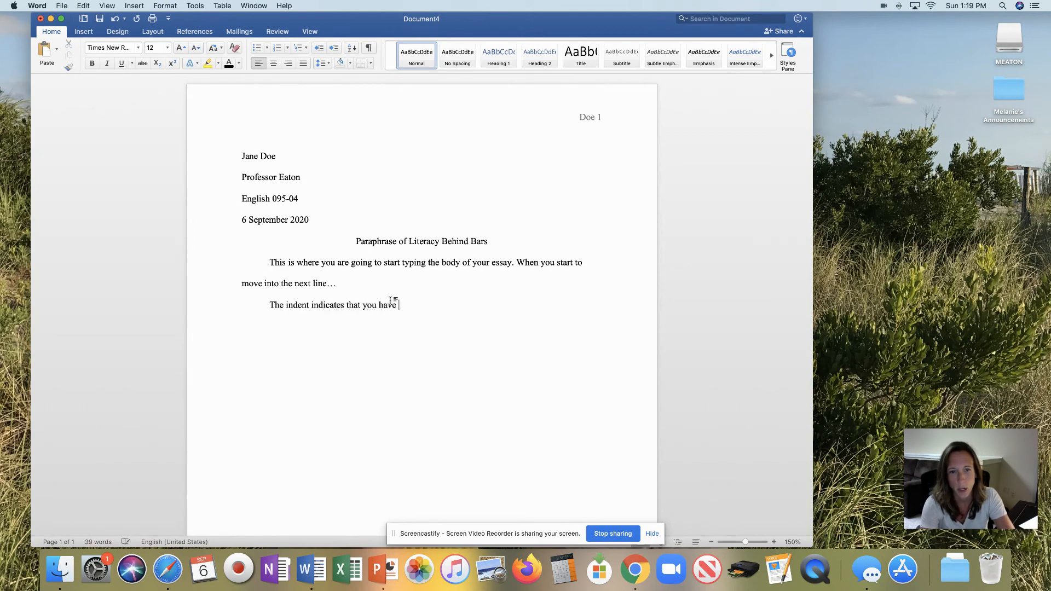
type("begun typing")
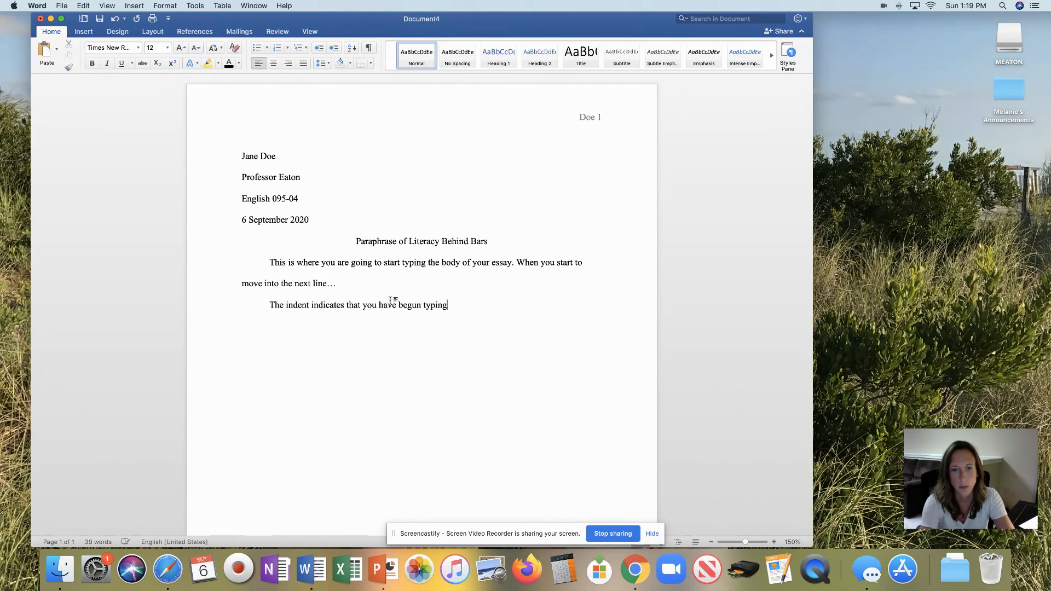
type(" a new paragp")
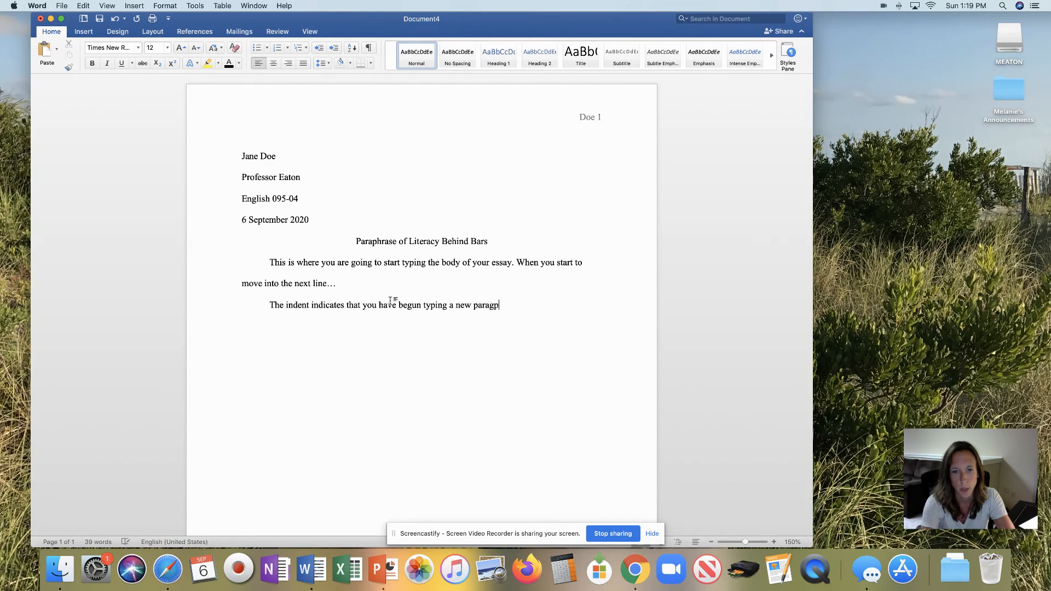
key("BackSpace")
type("raph. ")
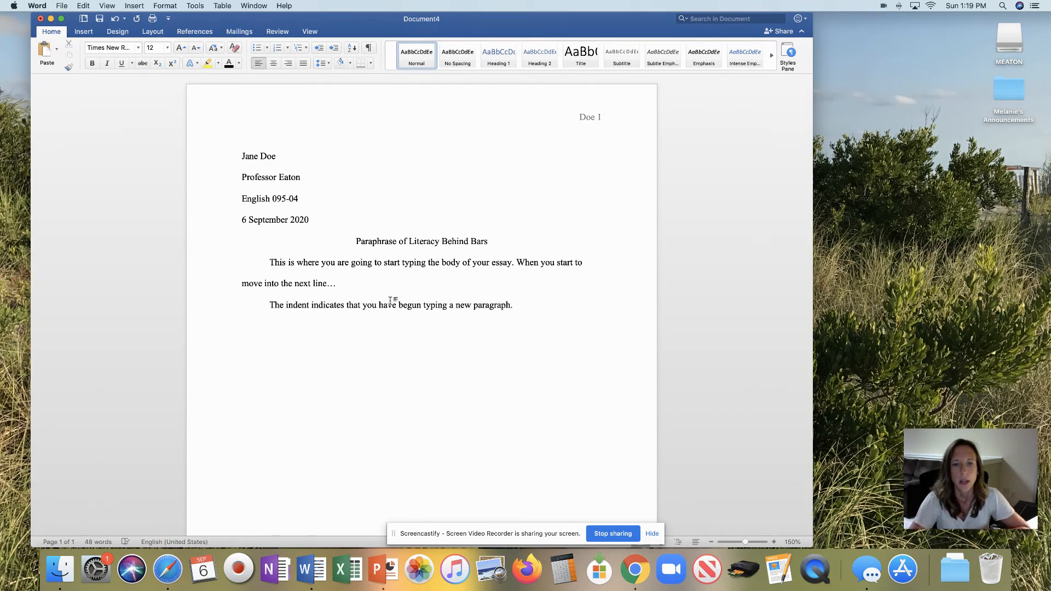
- Continue the second paragraph with the sentence "Again, the next line will be back on the left."
type("Again")
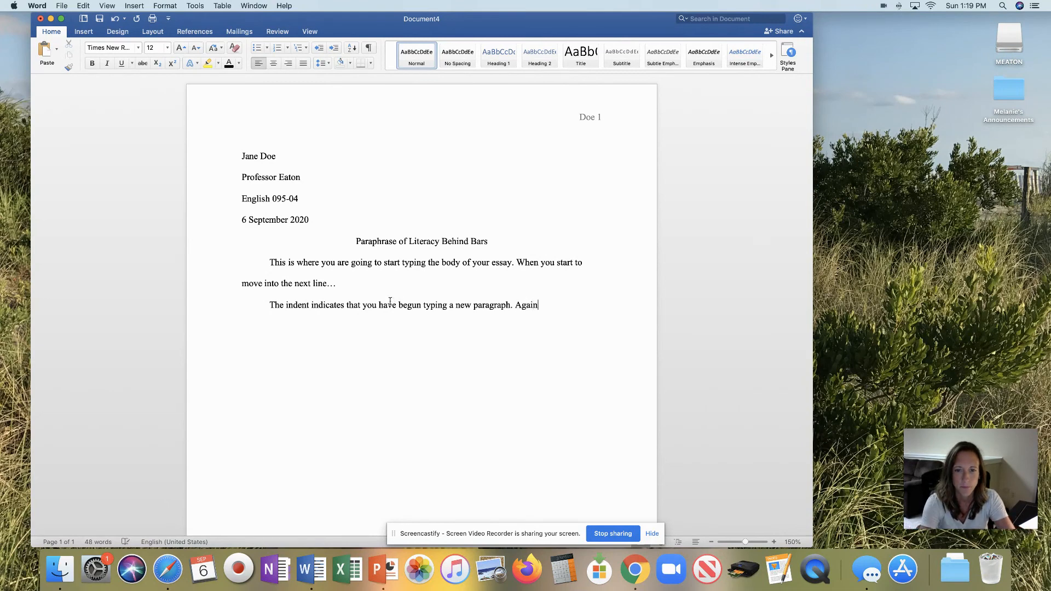
type(", the next li")
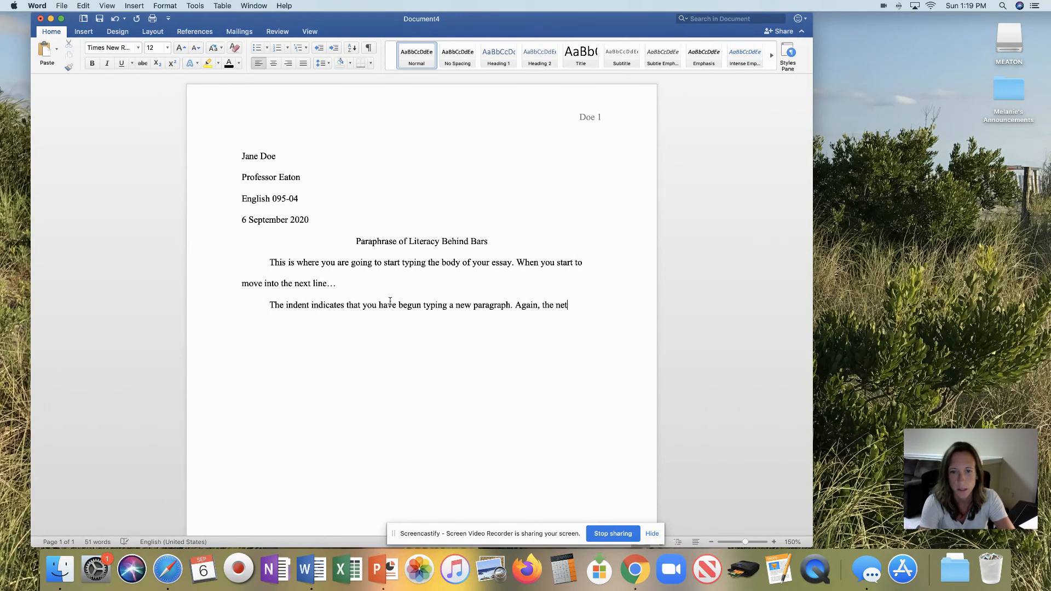
type("ne wi")
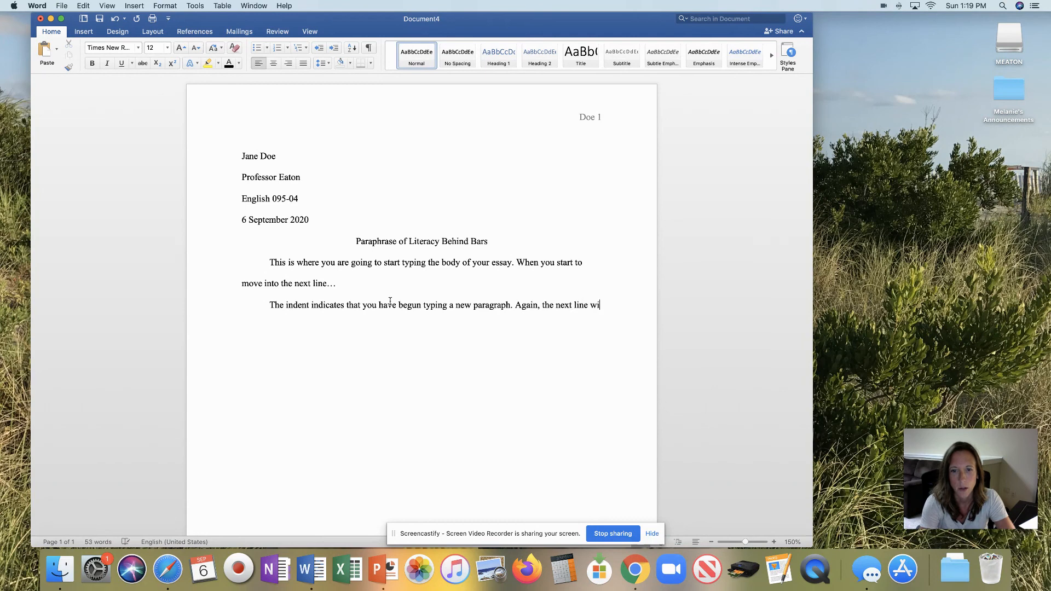
type("ll be ")
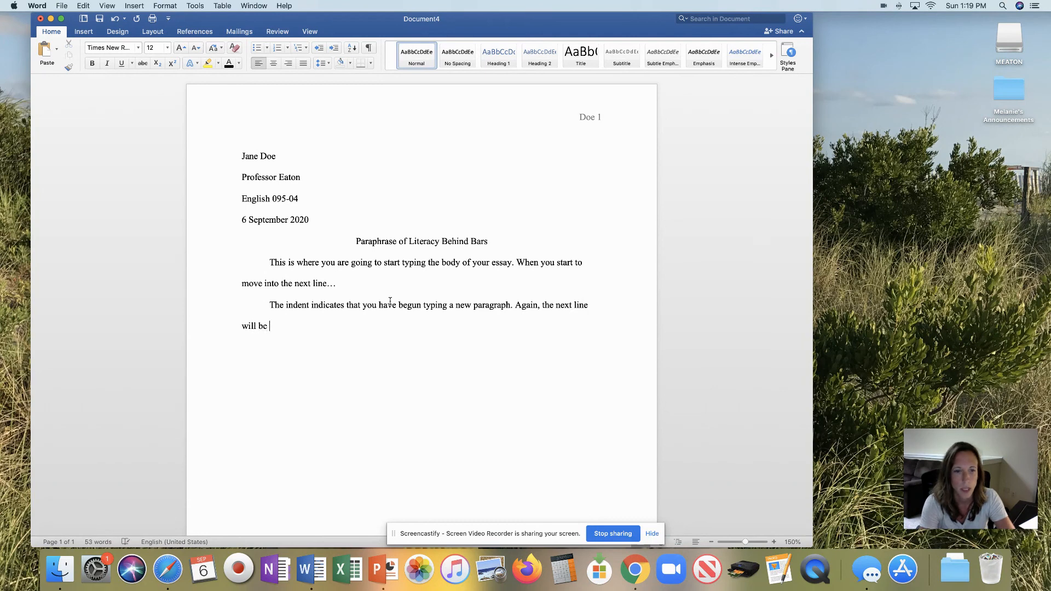
type("back on the left.")
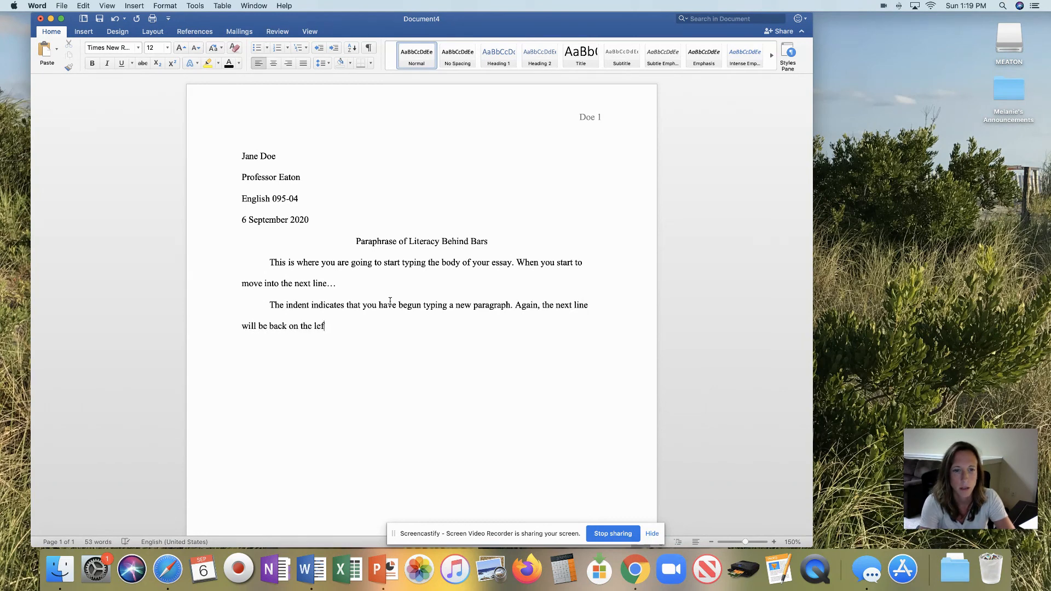